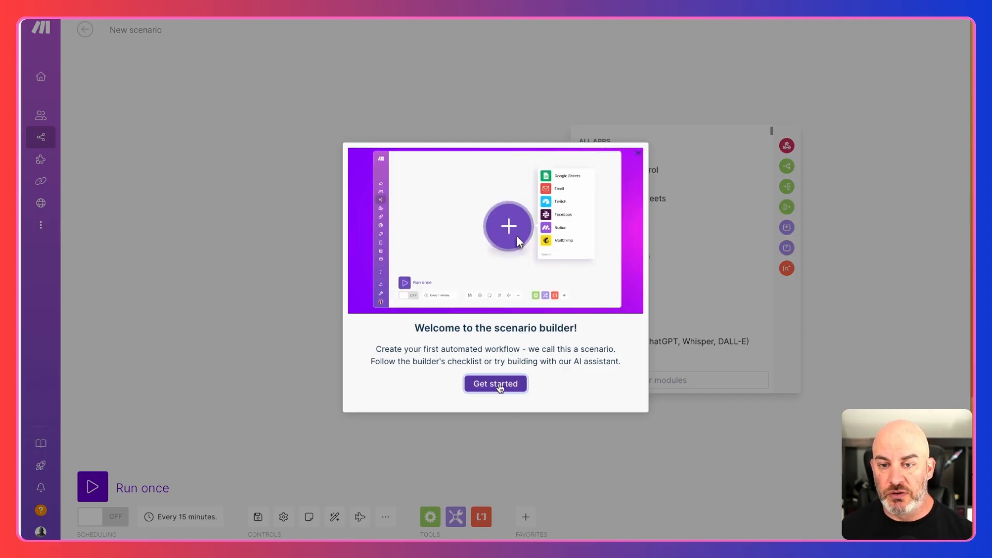
# Start the new scenario with the Facebook Lead Ads New Lead trigger.
pyautogui.click(496, 384)
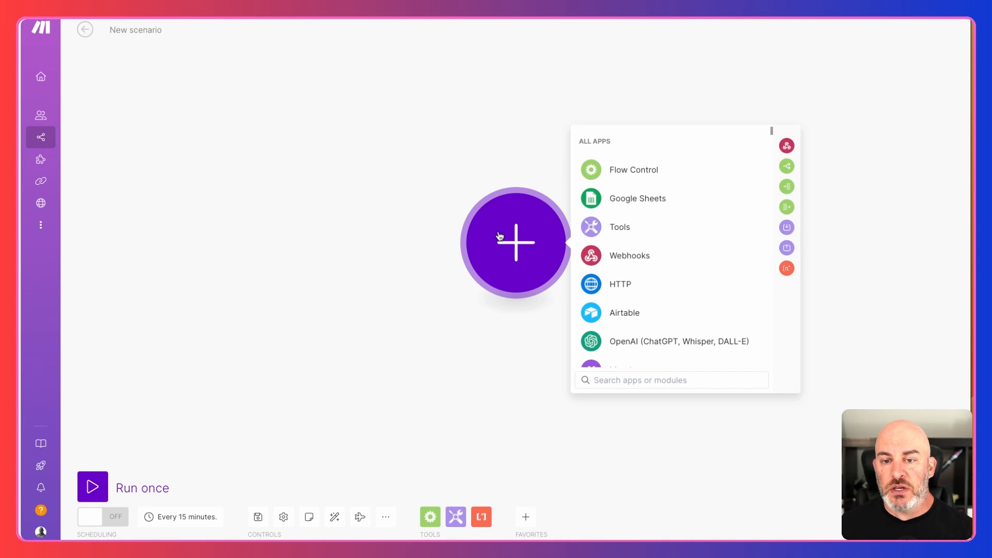
pyautogui.click(610, 377)
pyautogui.write('facebook')
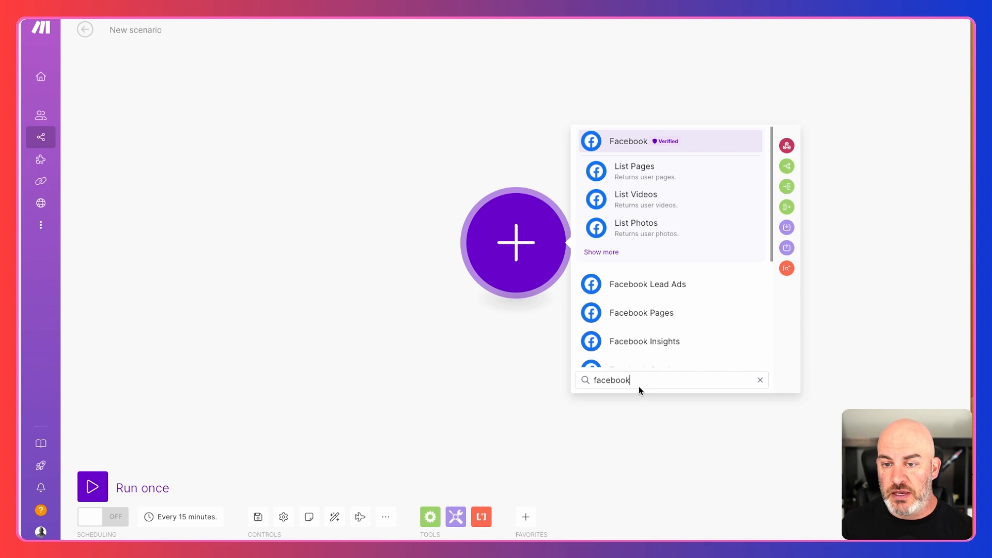
pyautogui.write(' lead')
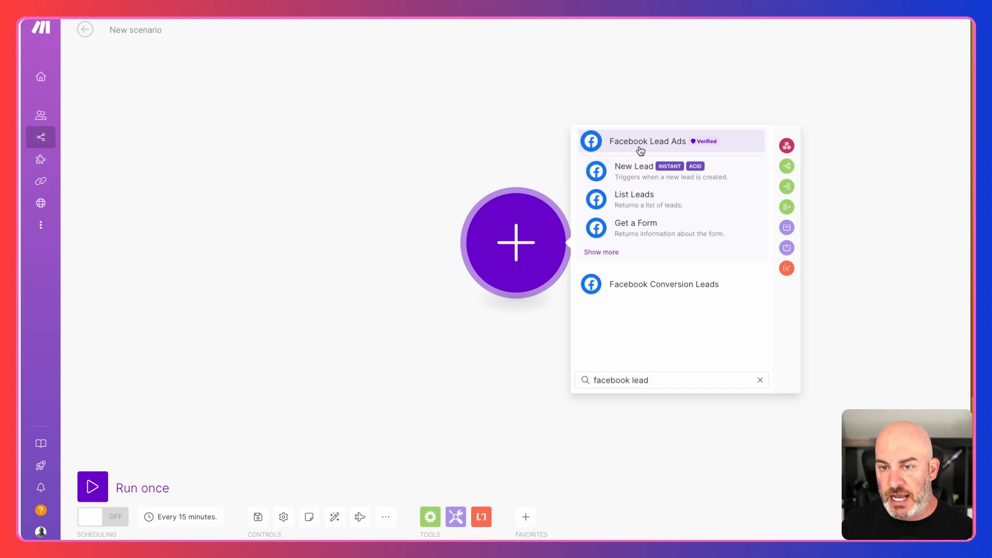
pyautogui.click(627, 173)
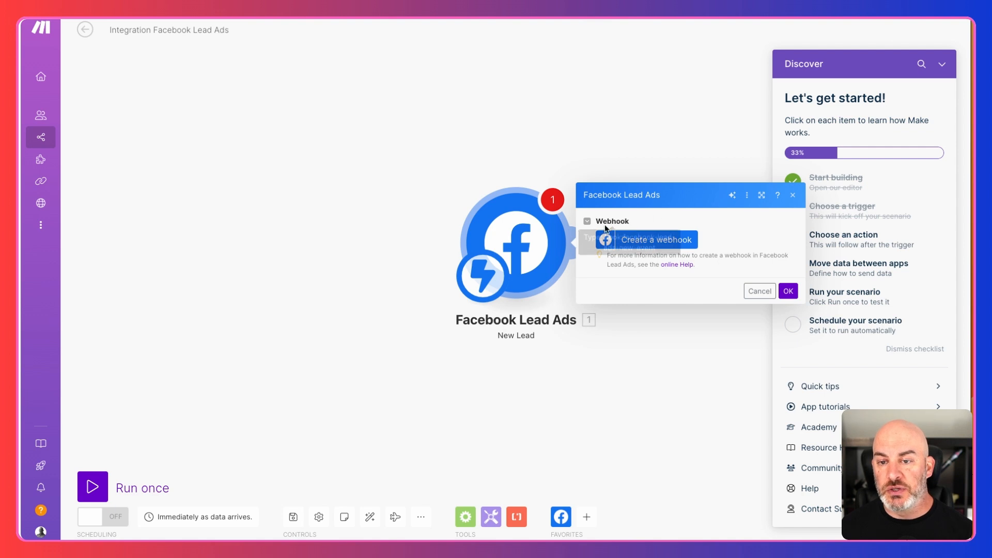
# Start a webhook for the Facebook Lead Ads trigger and name it "Facebook Lead Ad Hook".
pyautogui.click(651, 244)
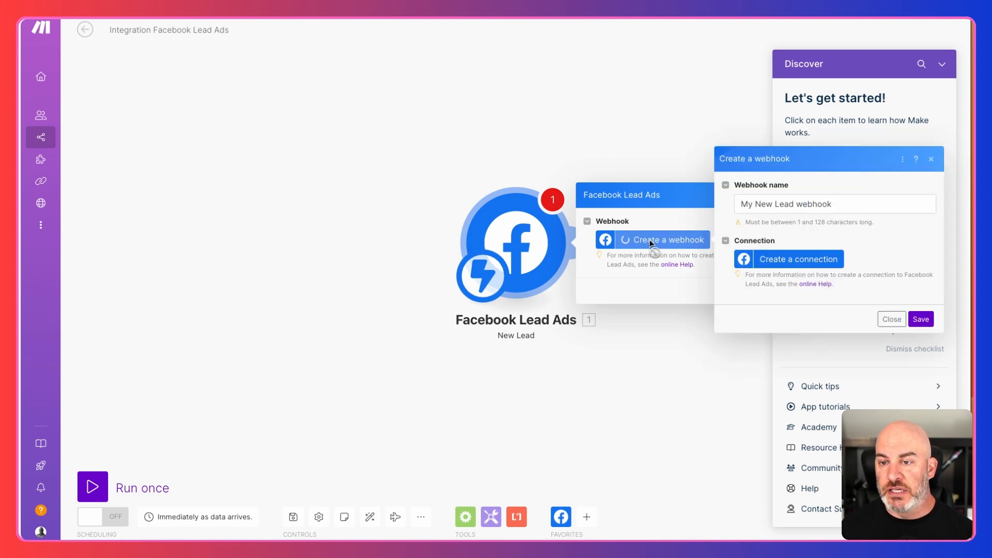
pyautogui.tripleClick(799, 205)
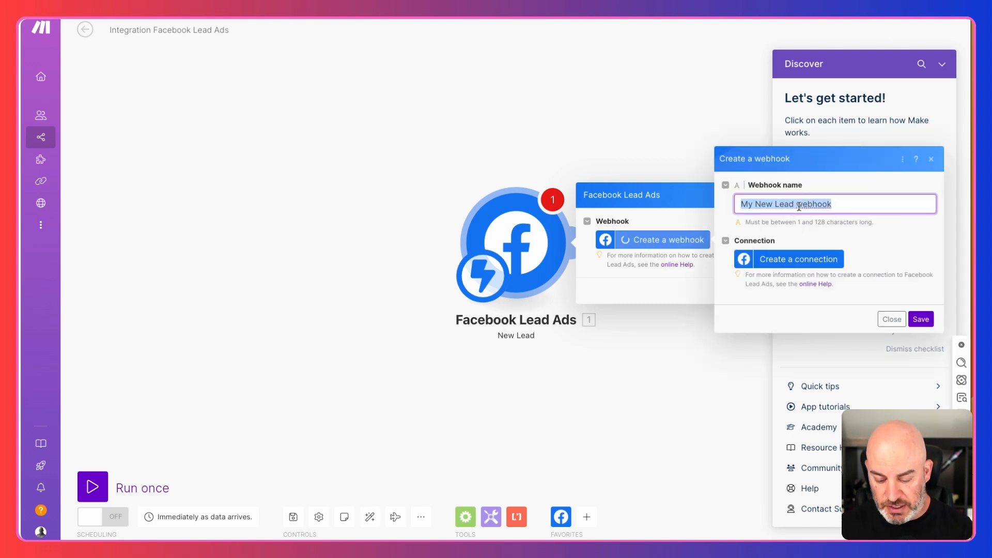
pyautogui.write('Fac')
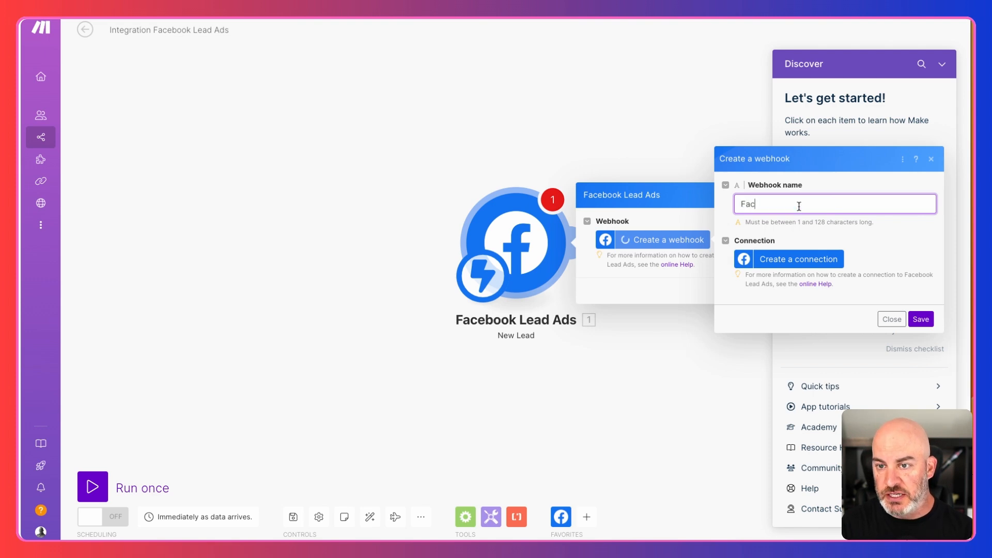
pyautogui.write('ebook Lead')
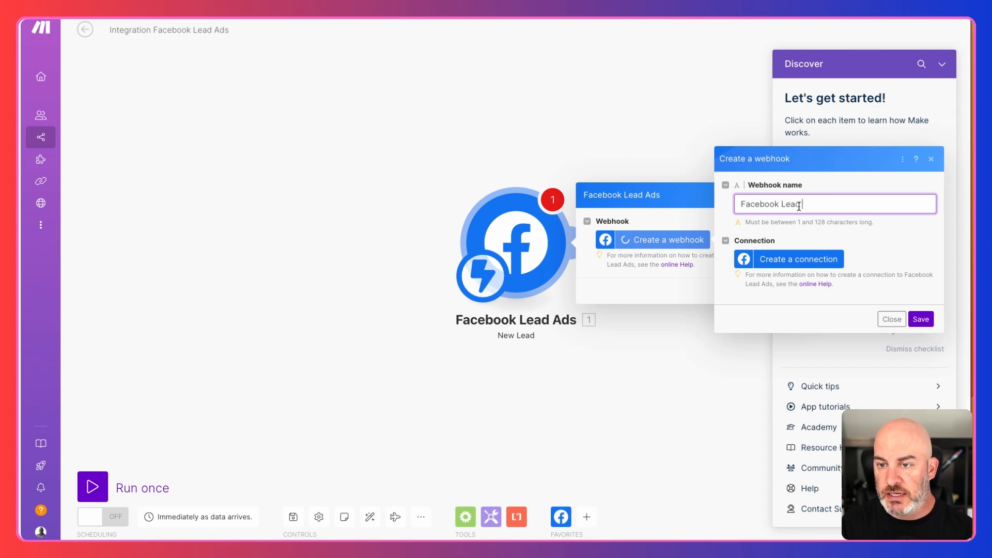
pyautogui.write(' Ad Hook')
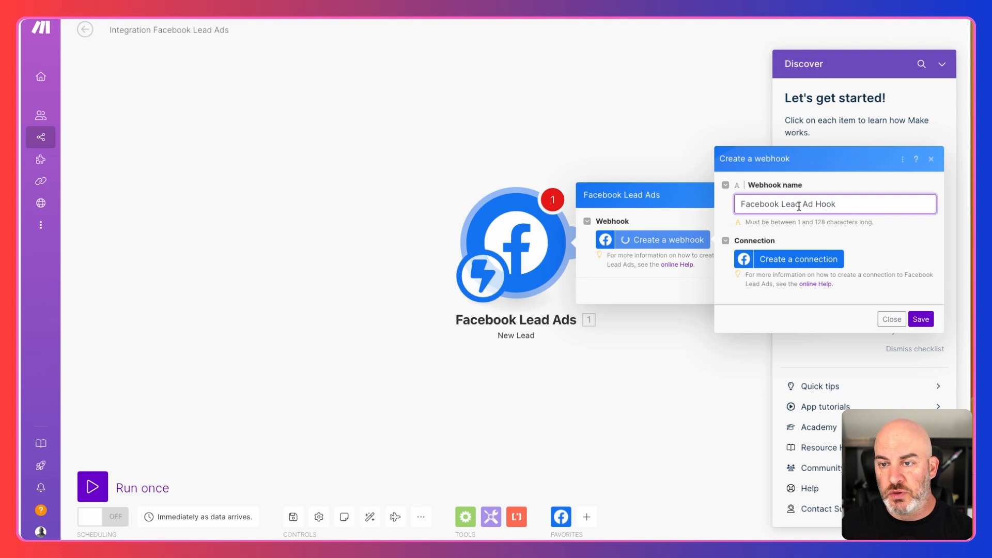
# Create a Facebook connection named "Facebook Lead Ads" for the webhook and save it.
pyautogui.click(777, 263)
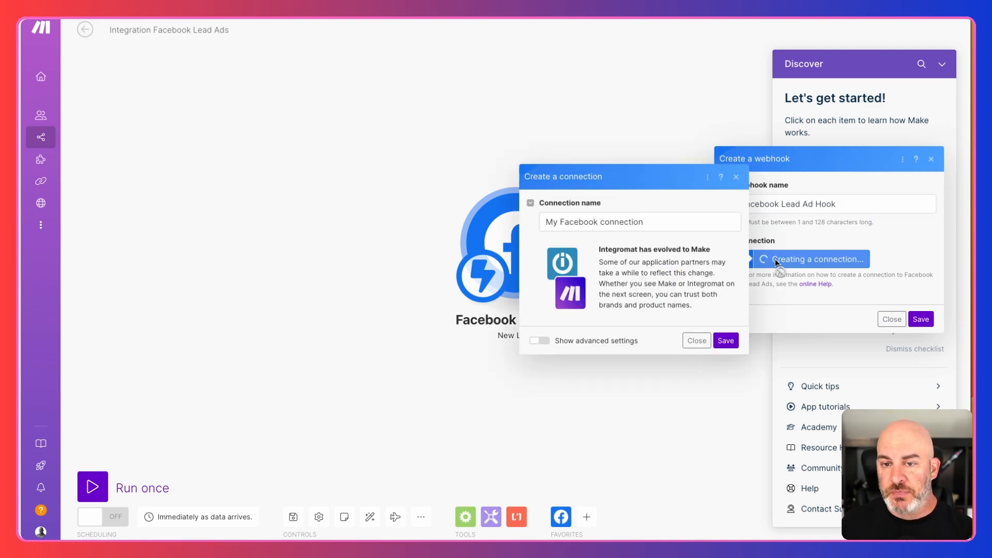
pyautogui.tripleClick(605, 226)
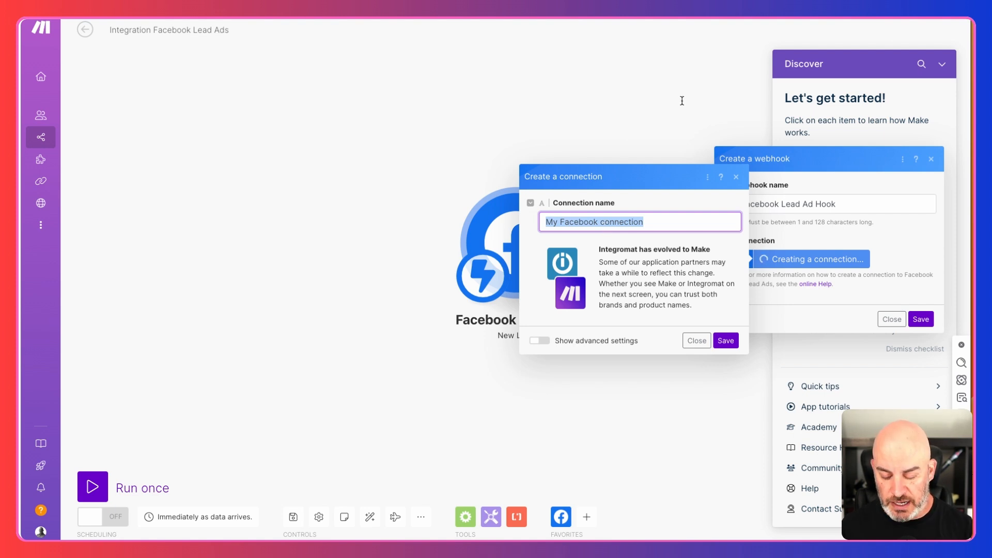
pyautogui.write('Fa')
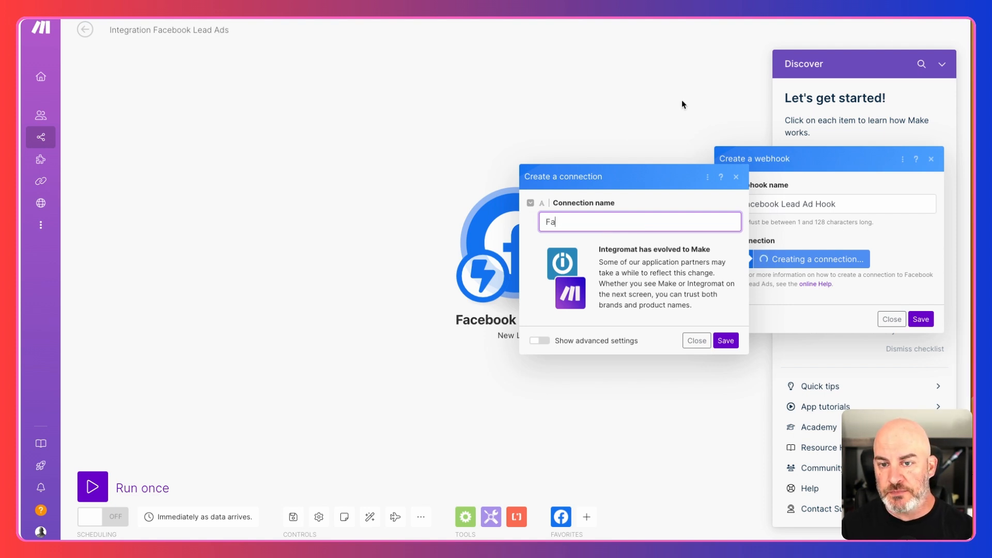
pyautogui.write('cebook Lead Ads')
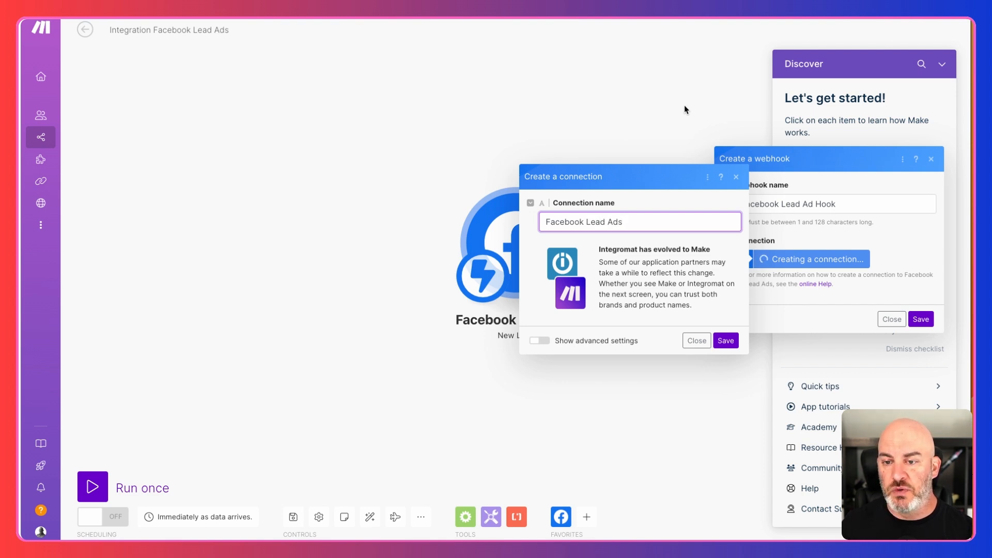
pyautogui.click(725, 342)
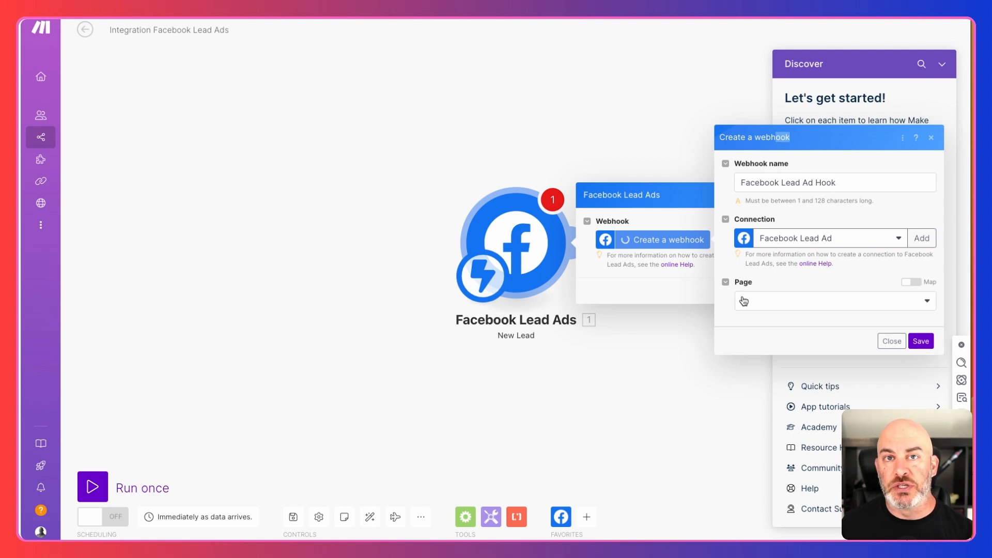
# Filter the Facebook pages and choose the Toronto page for the webhook.
pyautogui.click(929, 301)
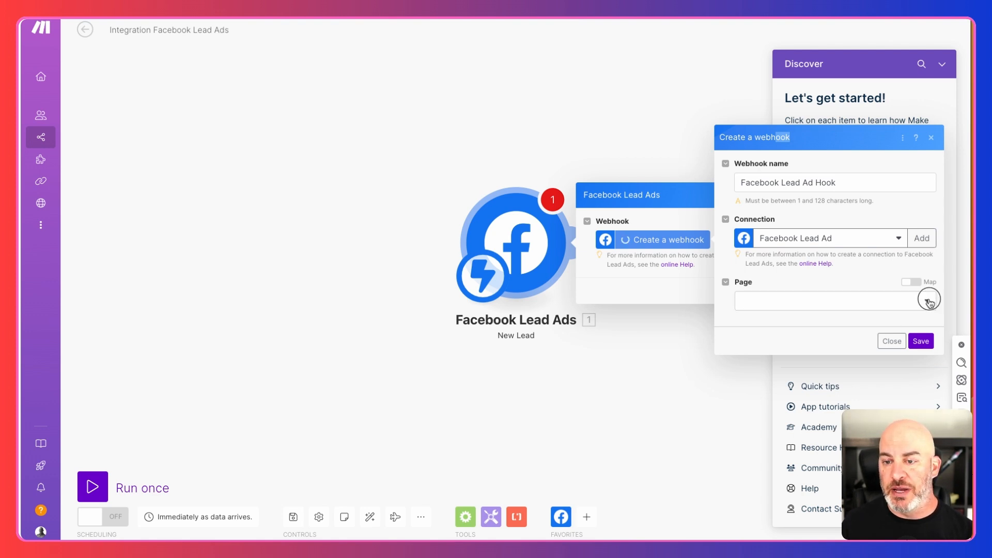
pyautogui.write('eca')
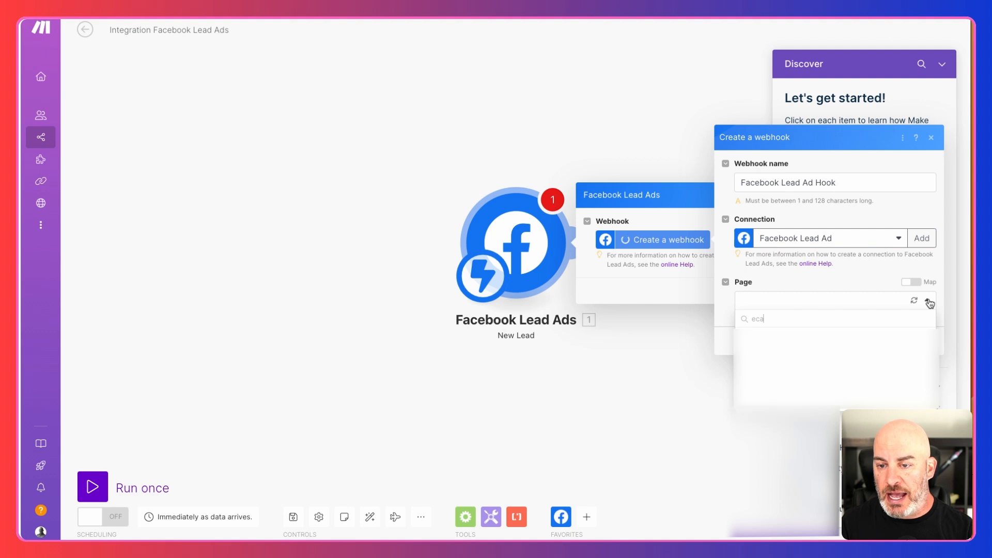
pyautogui.press('BackSpace')
pyautogui.write('oc')
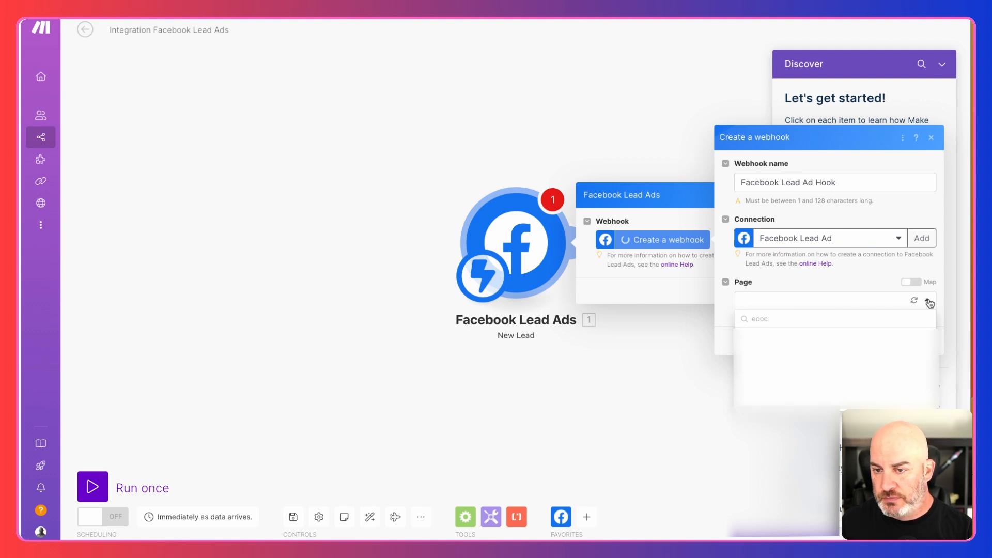
pyautogui.press('BackSpace')
pyautogui.press('BackSpace')
pyautogui.press('BackSpace')
pyautogui.write('d')
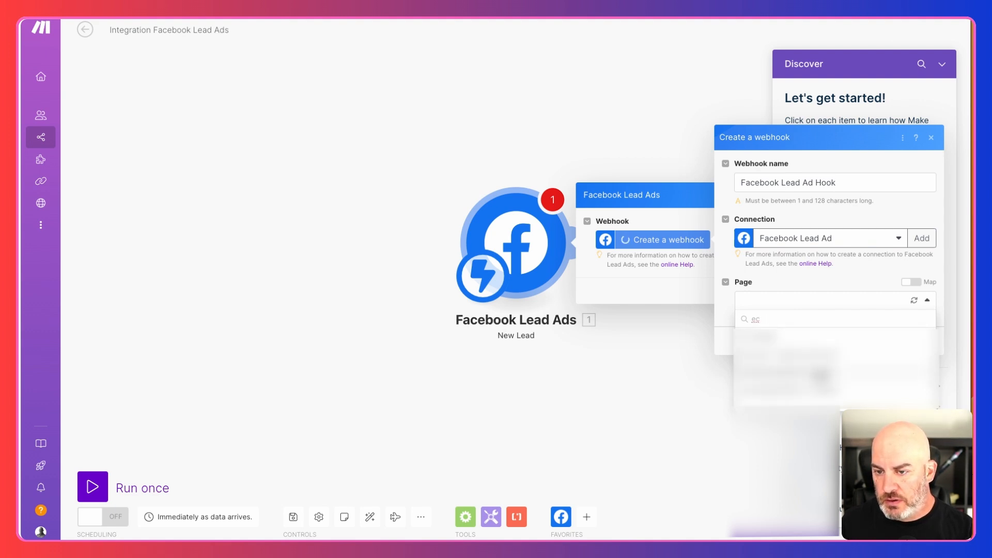
pyautogui.click(820, 374)
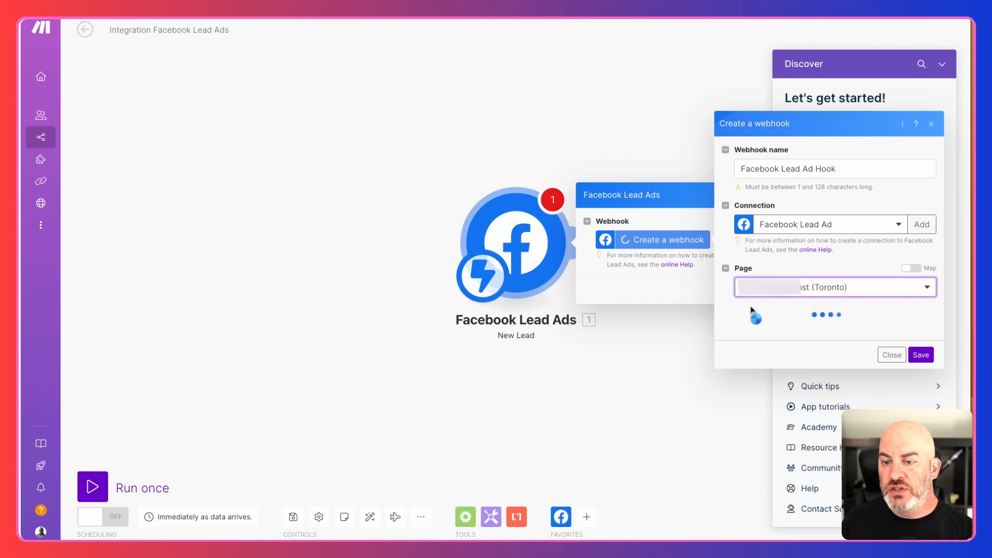
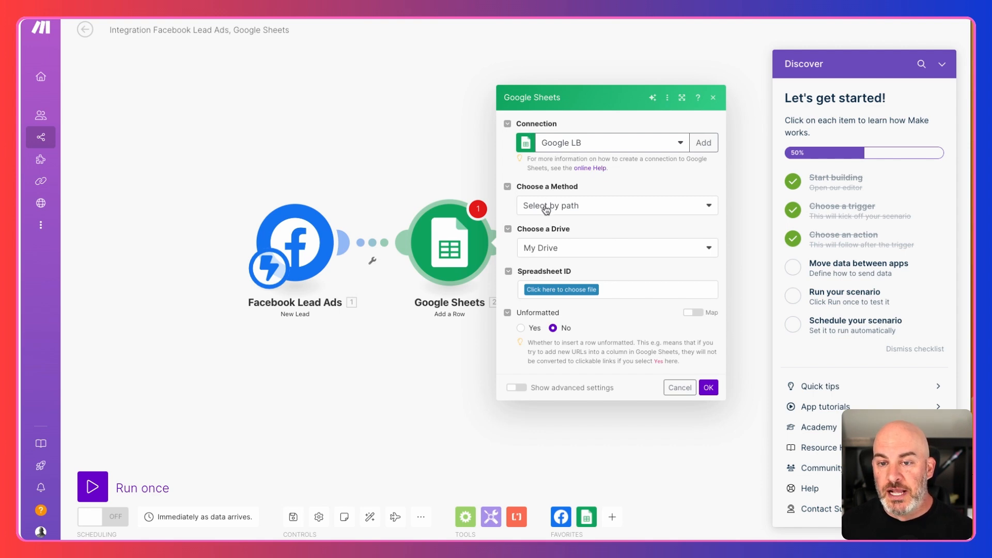
# Try the Select from all method for finding the spreadsheet, return to Select by path, and check the available drives.
pyautogui.click(711, 208)
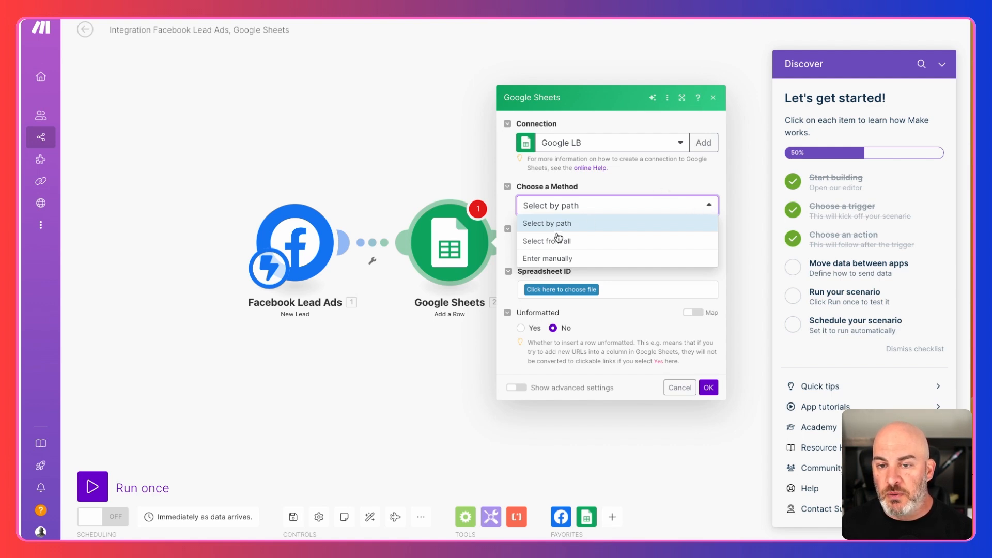
pyautogui.click(552, 242)
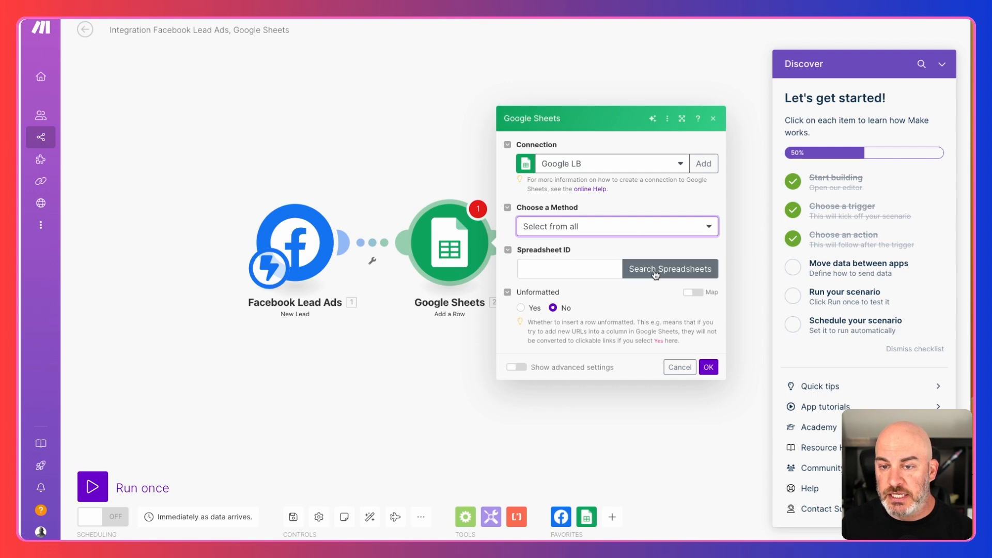
pyautogui.click(633, 227)
pyautogui.click(569, 244)
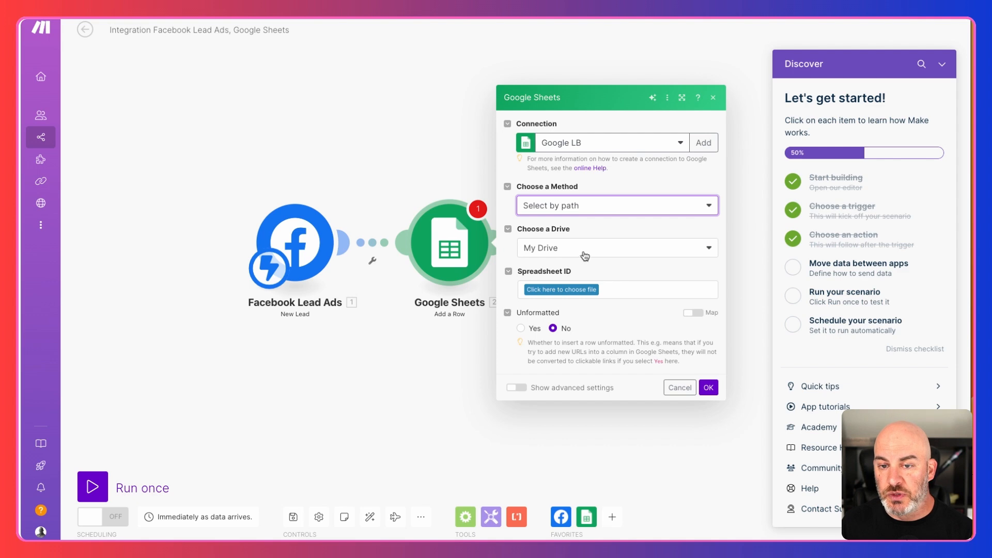
pyautogui.click(584, 255)
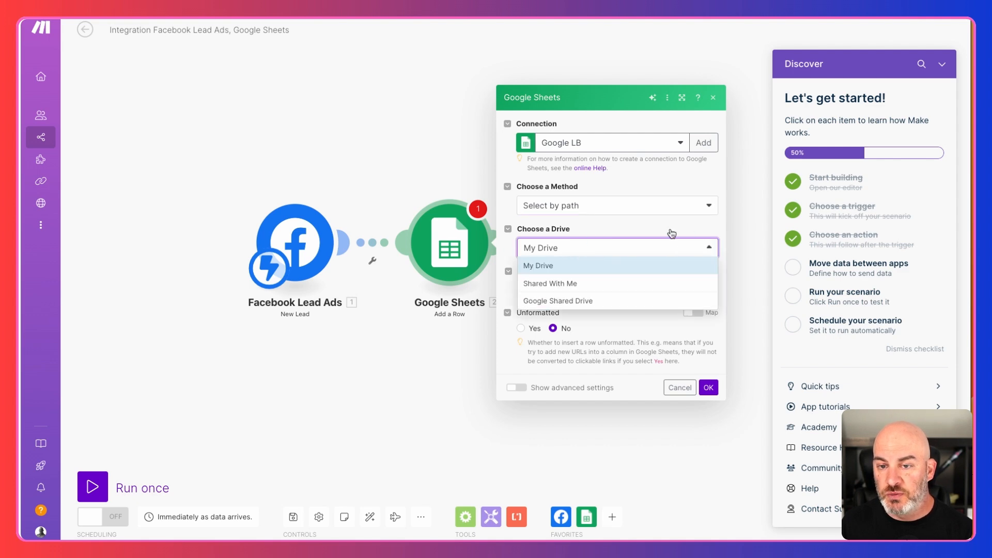
pyautogui.click(698, 231)
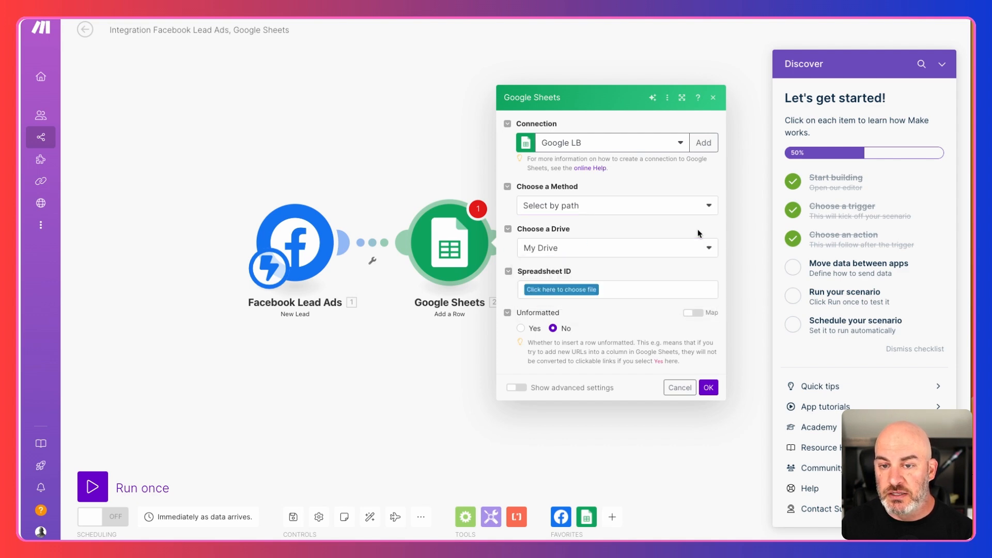
# Look through the My Drive files for the lead form spreadsheet.
pyautogui.click(544, 292)
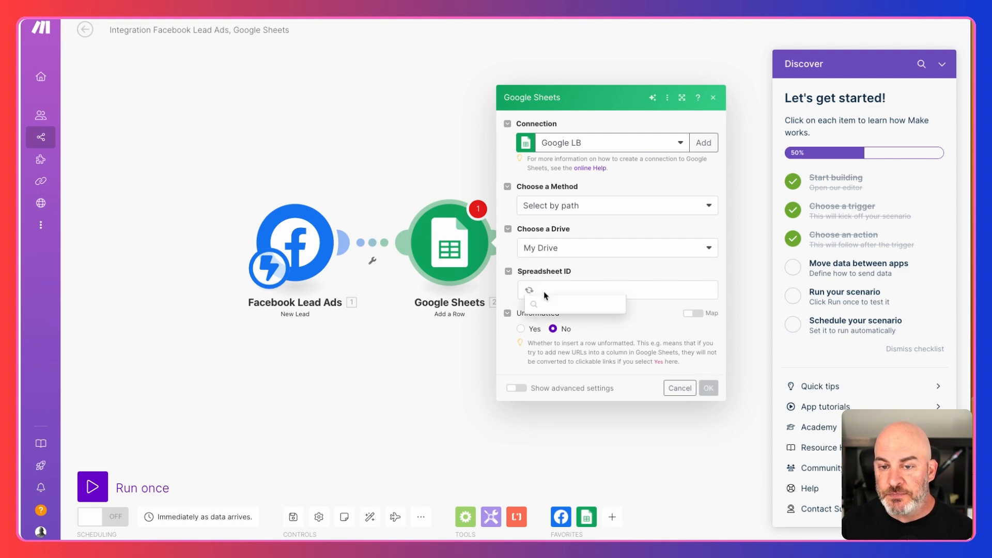
pyautogui.scroll(-10, 574, 413)
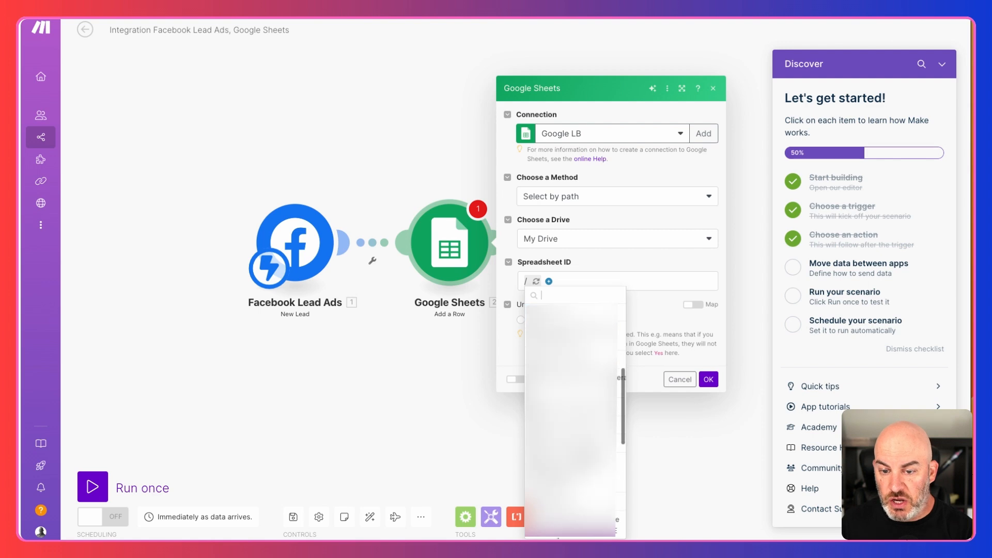
pyautogui.scroll(10, 573, 414)
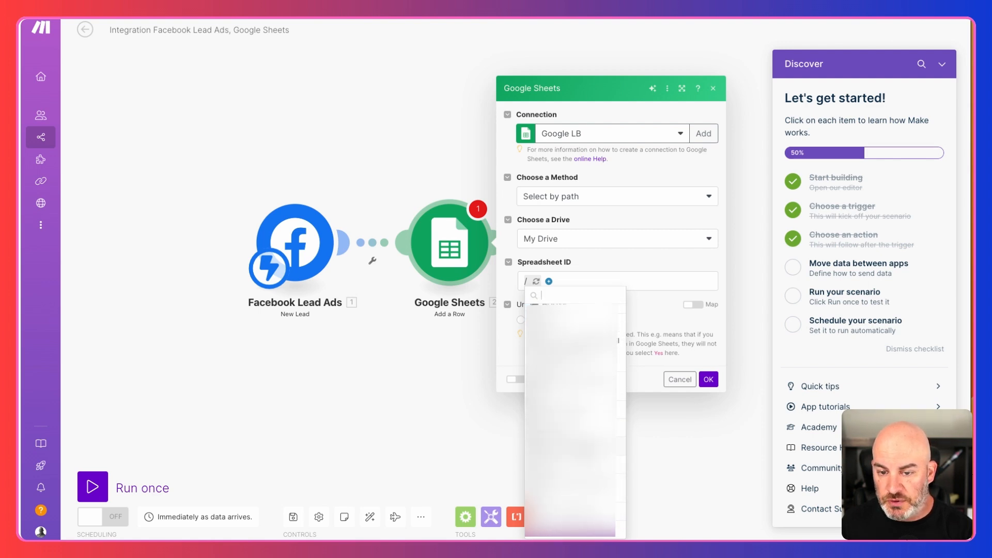
pyautogui.scroll(10, 568, 403)
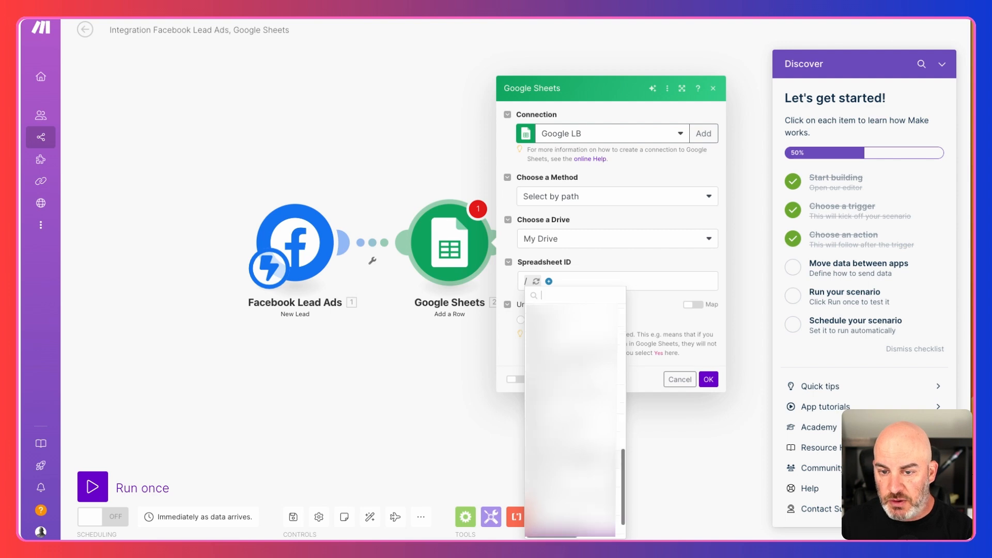
pyautogui.click(526, 282)
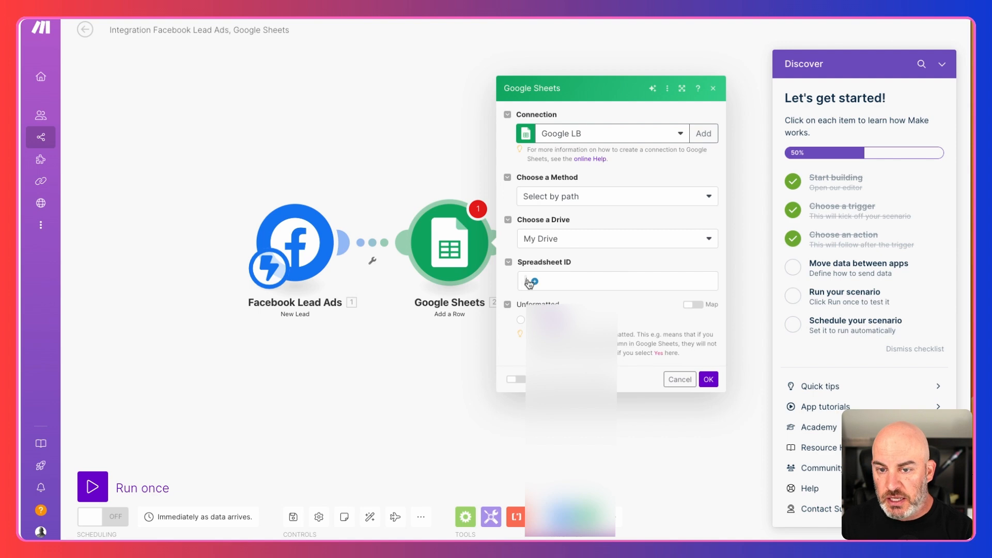
# Set the drive to Shared With Me, search for "eco" and choose the FB sawdust Lead Ads lead form spreadsheet.
pyautogui.click(599, 243)
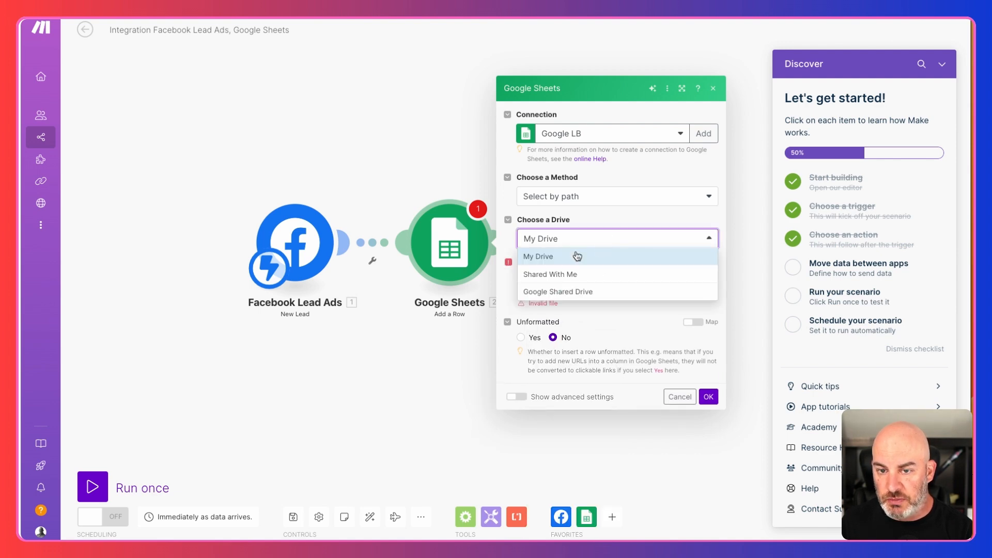
pyautogui.click(548, 275)
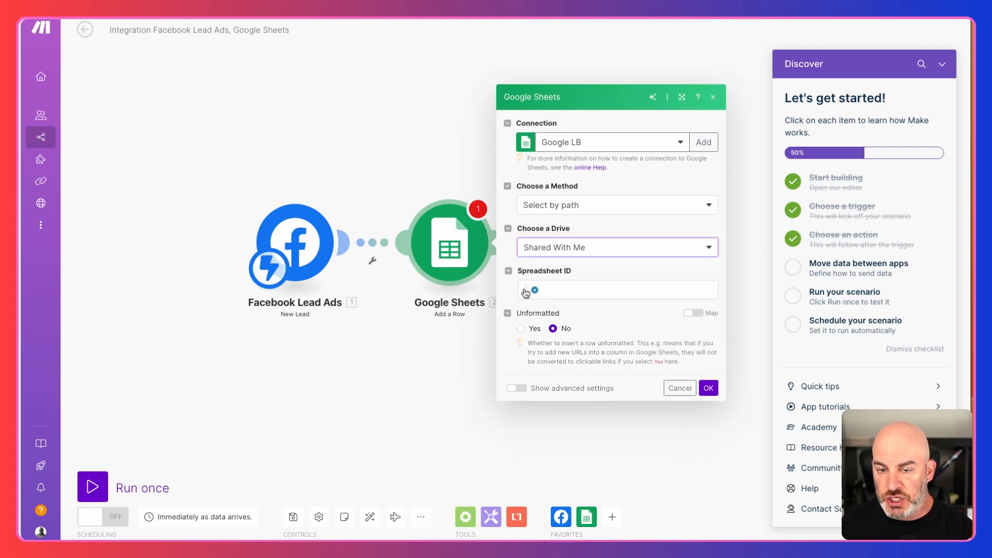
pyautogui.click(526, 292)
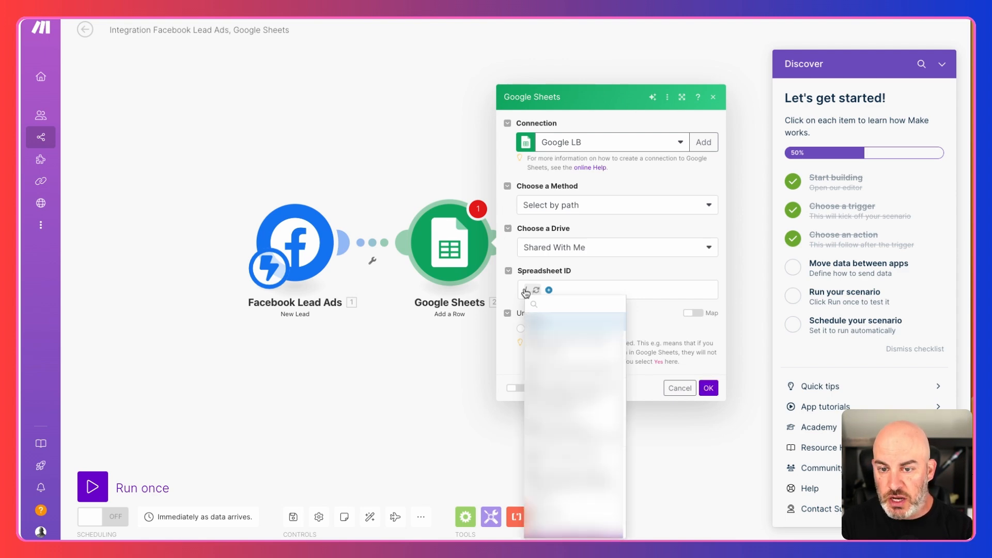
pyautogui.click(545, 306)
pyautogui.write('eco')
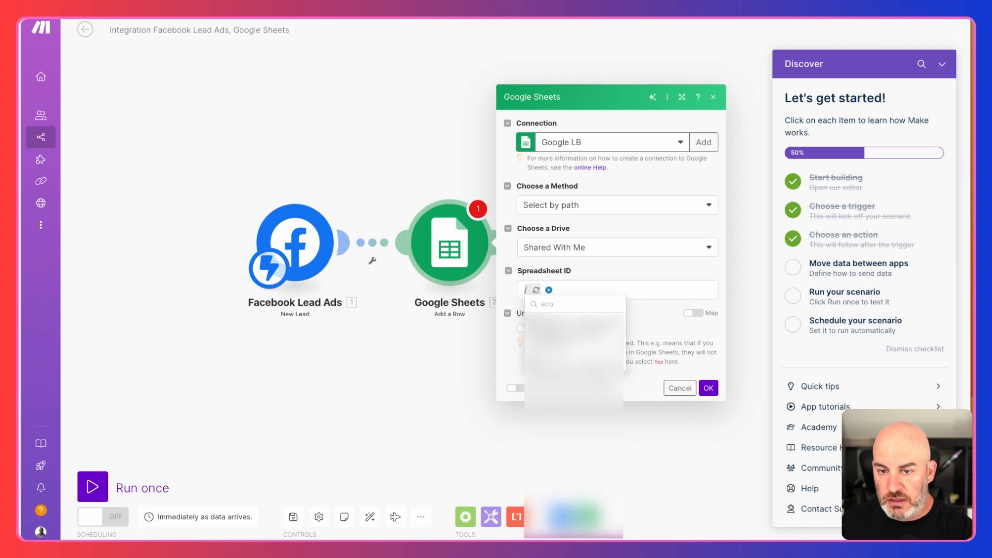
pyautogui.click(555, 331)
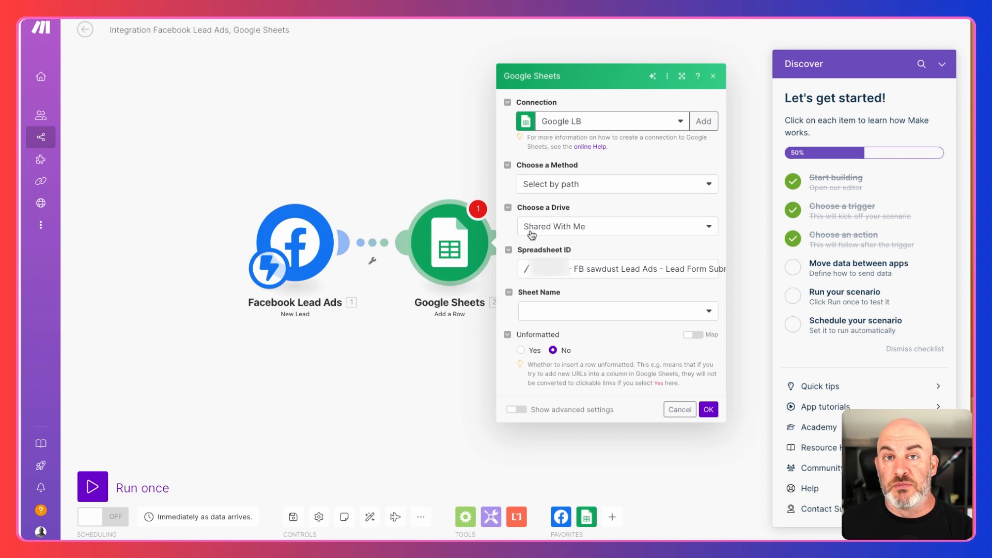
# Choose California as the sheet that receives the lead rows.
pyautogui.click(540, 313)
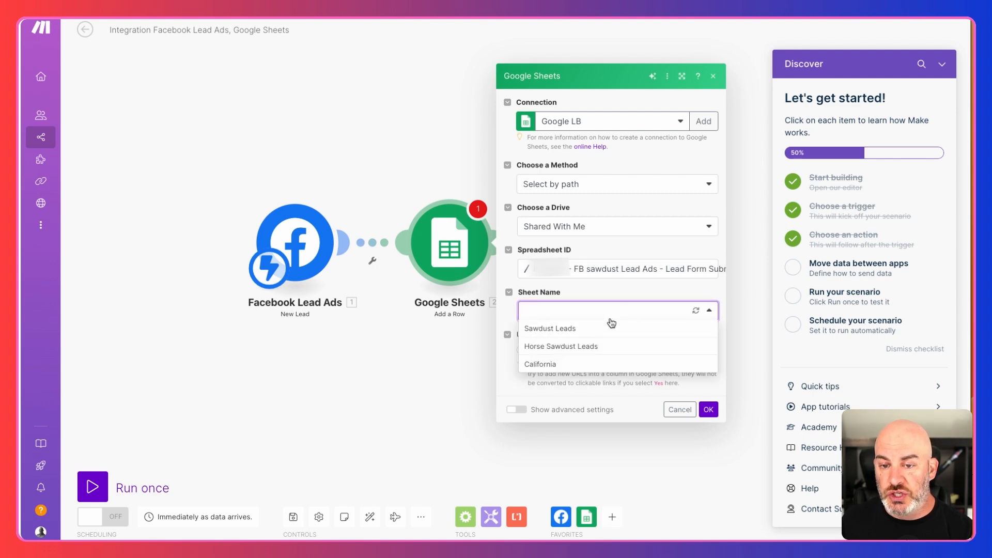
pyautogui.click(541, 365)
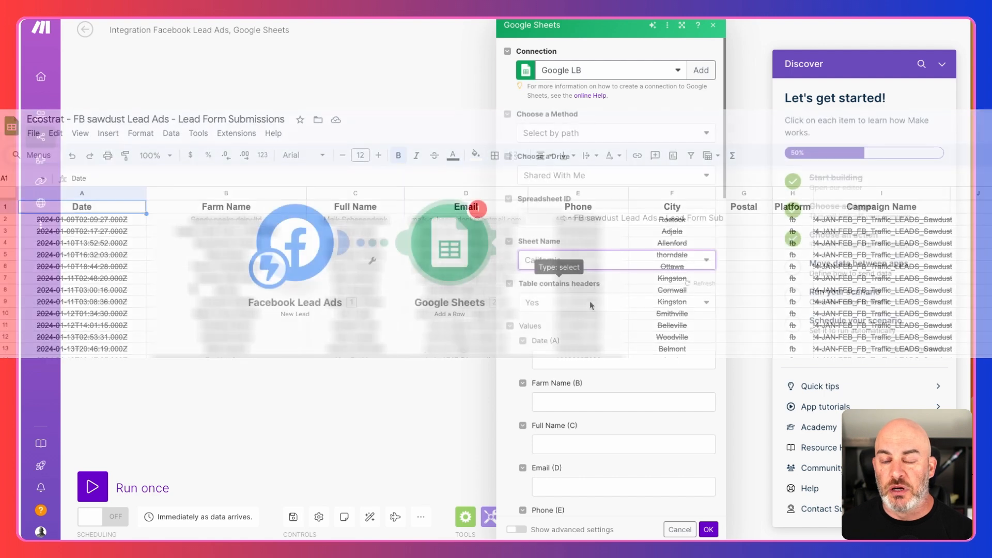
# Examine the header setting and the list of column value fields for the California sheet.
pyautogui.scroll(-3, 579, 337)
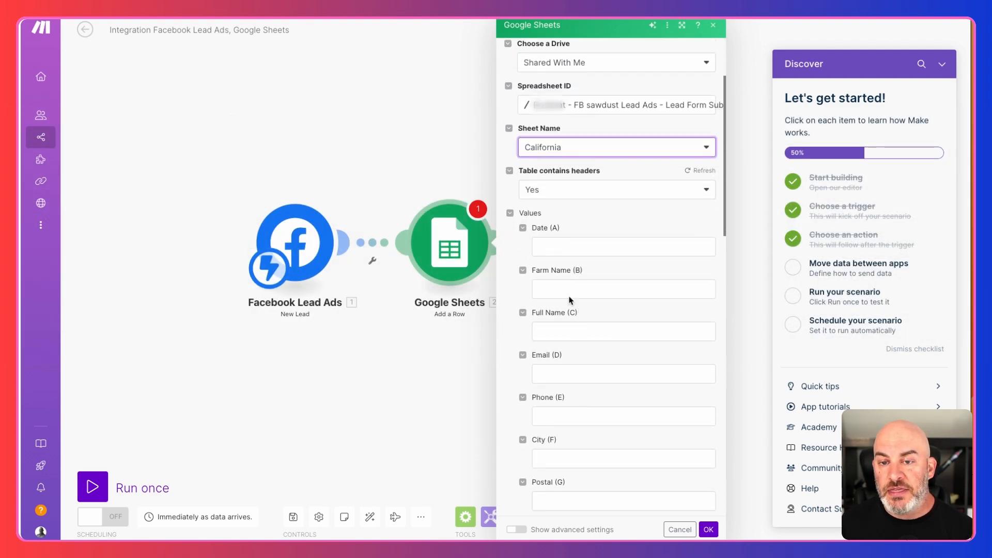
pyautogui.scroll(-5, 547, 275)
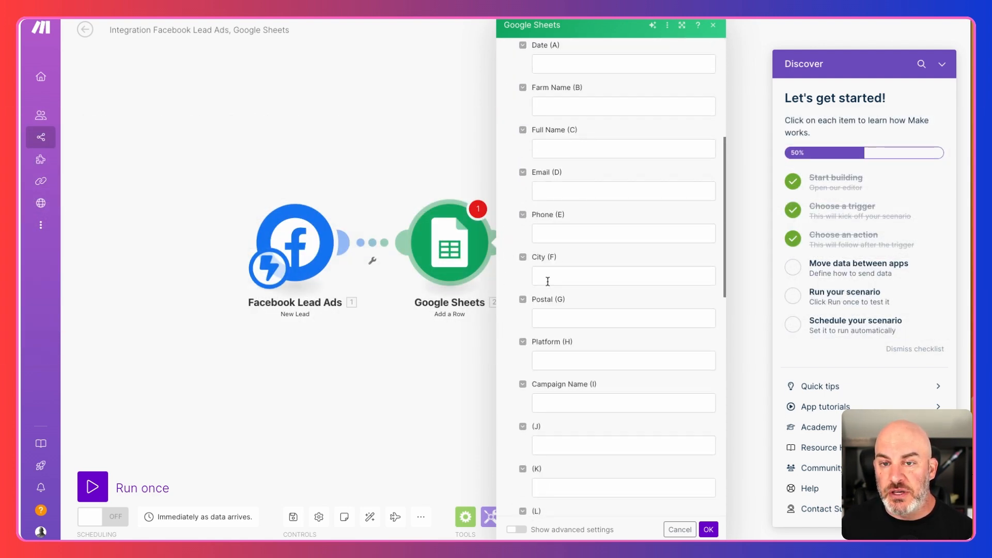
pyautogui.scroll(3, 548, 281)
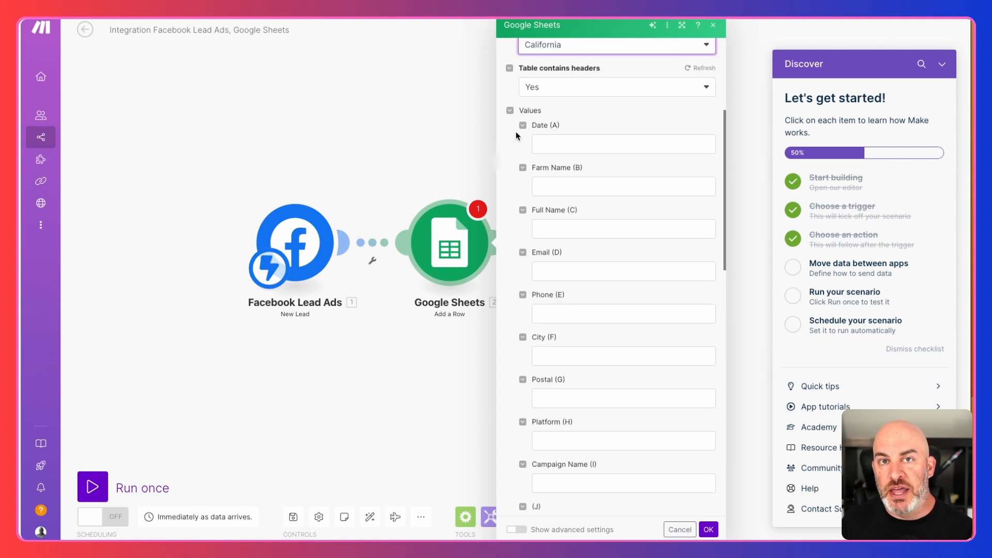
pyautogui.scroll(-14, 593, 419)
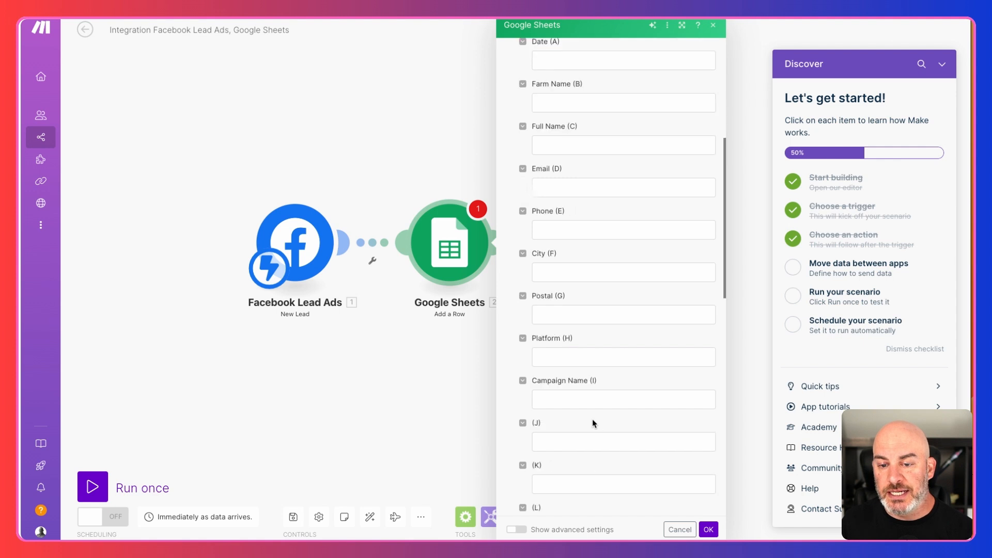
pyautogui.scroll(17, 593, 419)
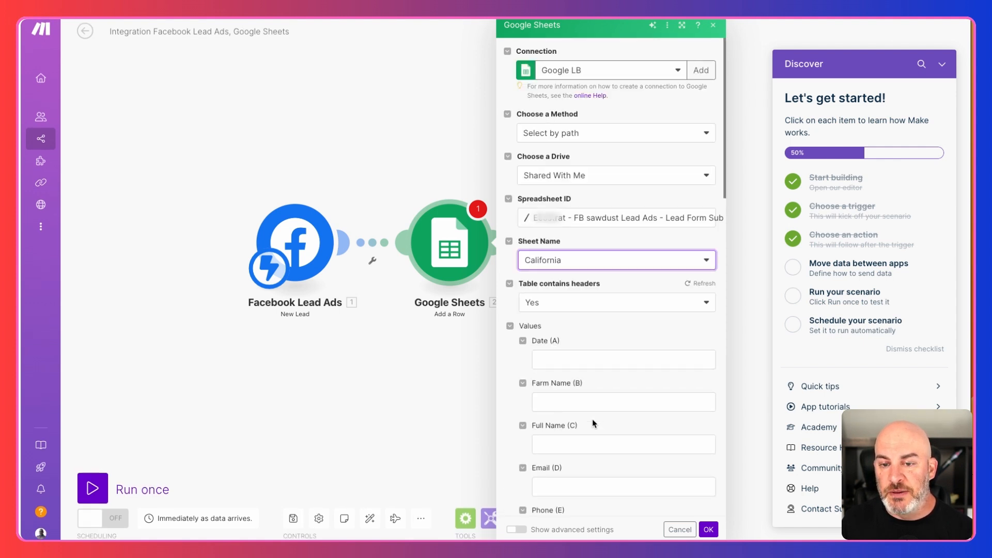
pyautogui.scroll(-1, 600, 362)
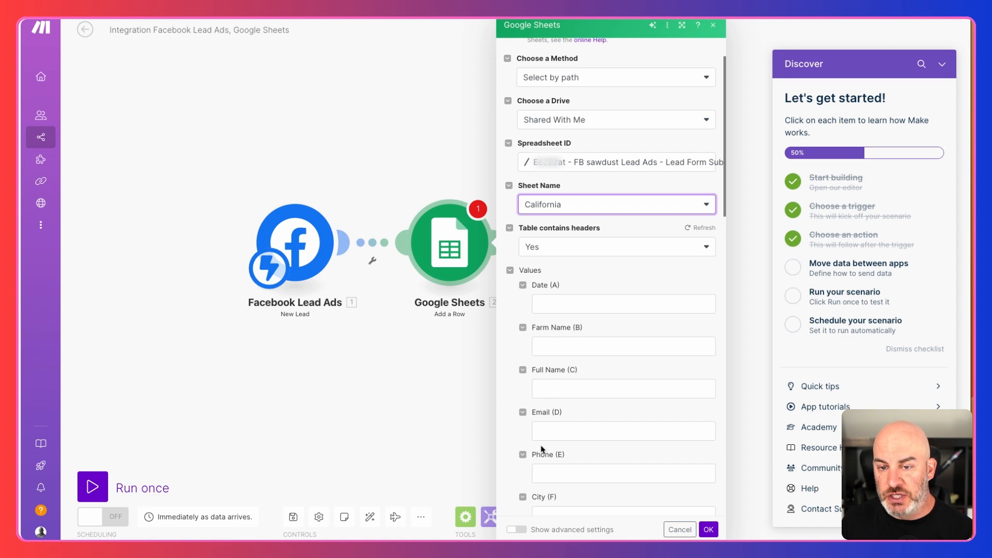
pyautogui.scroll(-3, 541, 445)
pyautogui.scroll(4, 541, 445)
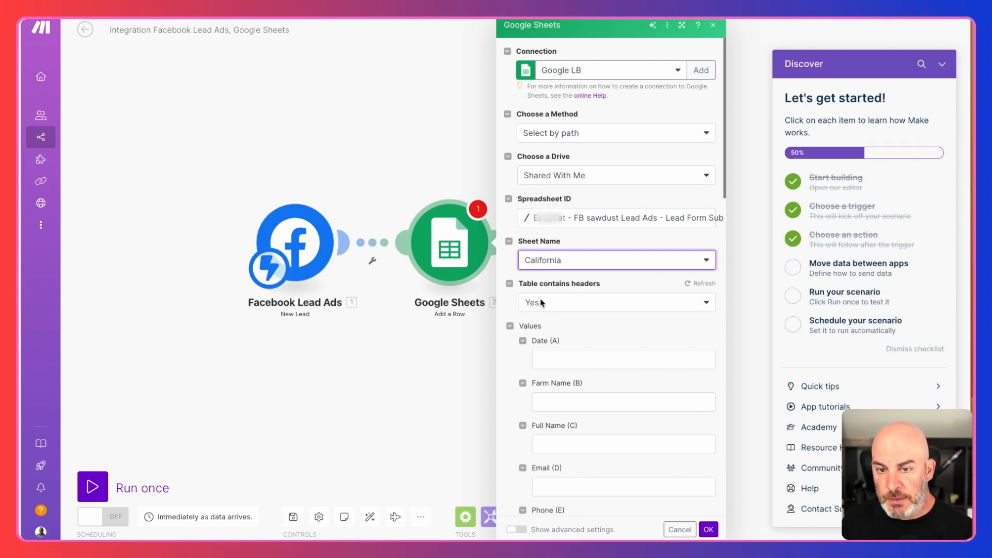
# Map Date created to the Date (A) column and "What is the name of your farm?" to the Farm Name (B) column.
pyautogui.scroll(-2, 587, 381)
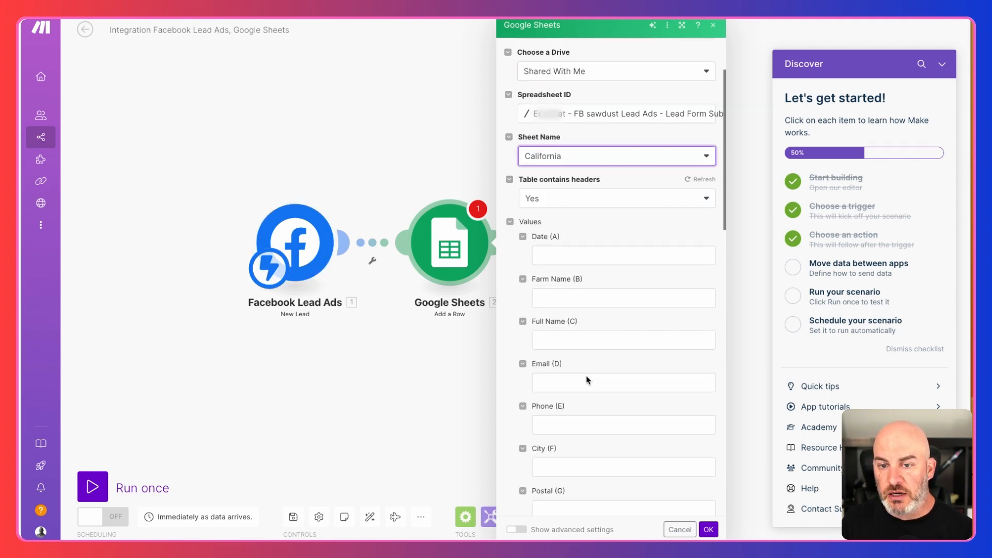
pyautogui.click(547, 256)
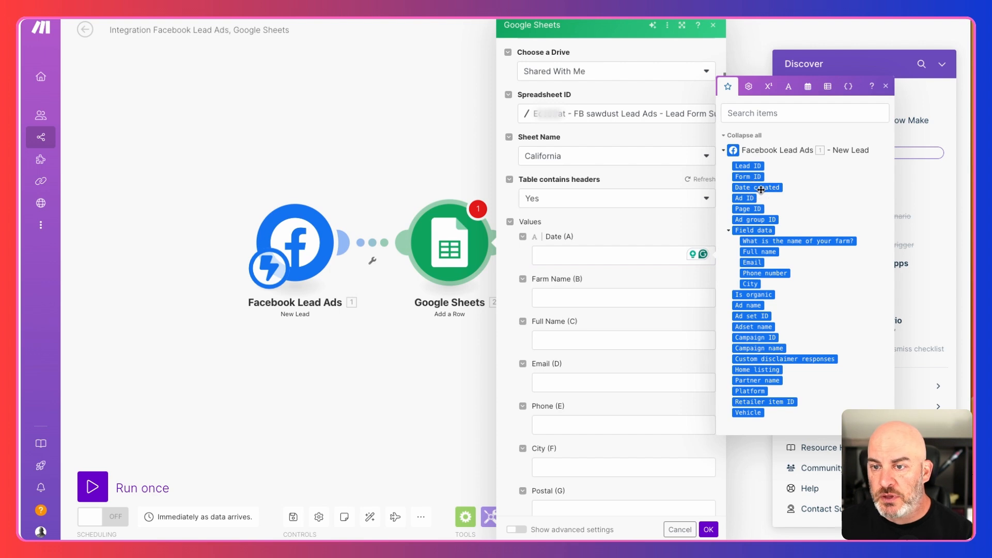
pyautogui.doubleClick(761, 190)
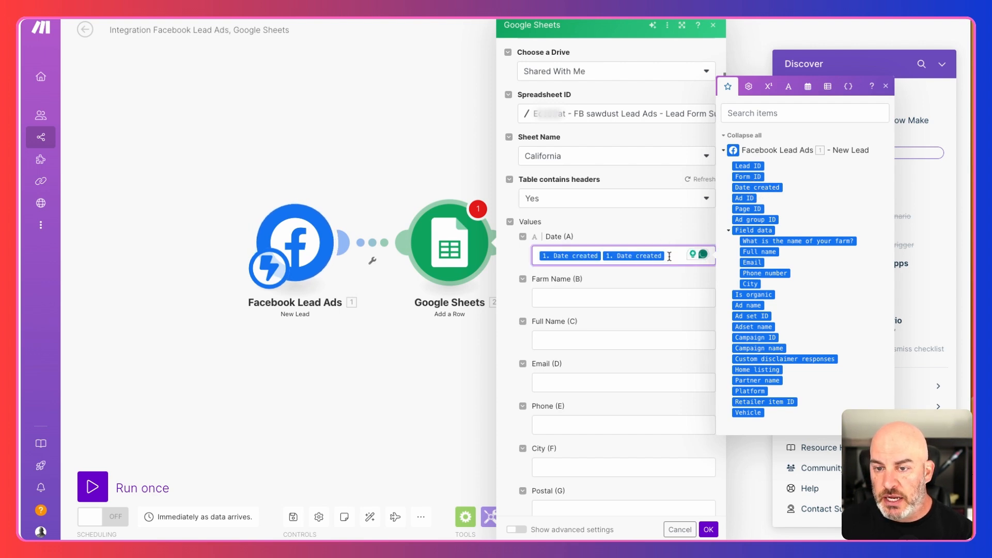
pyautogui.press('BackSpace')
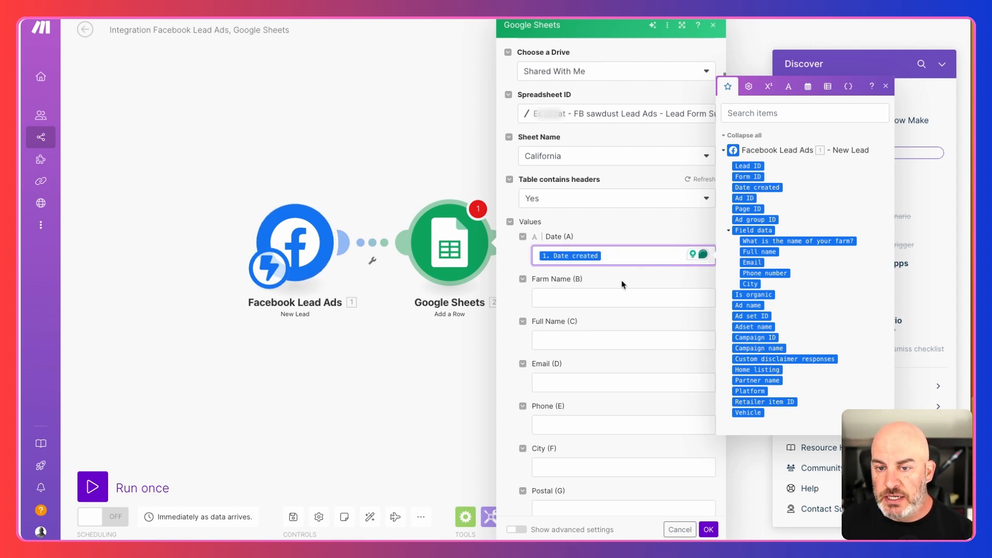
pyautogui.click(556, 298)
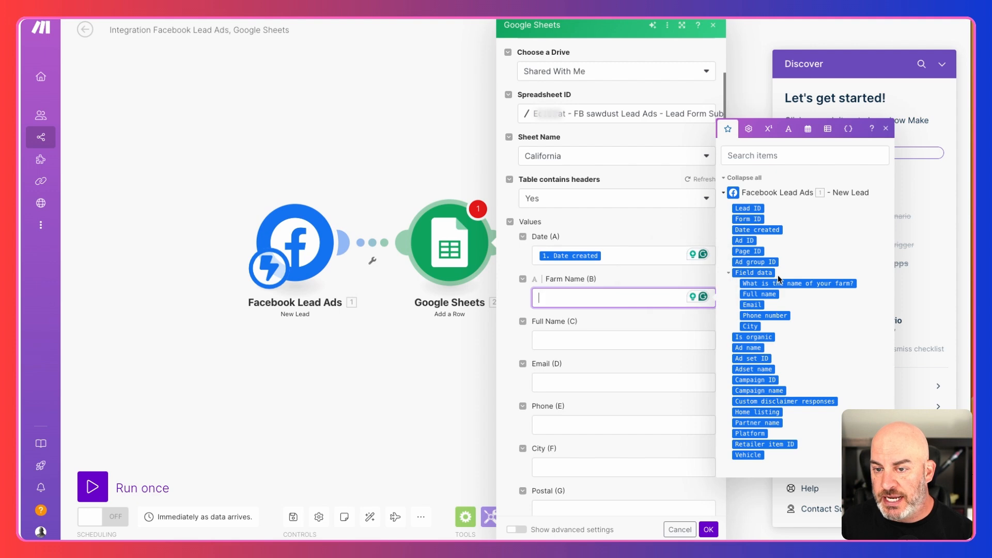
pyautogui.moveTo(779, 283); pyautogui.dragTo(635, 303)
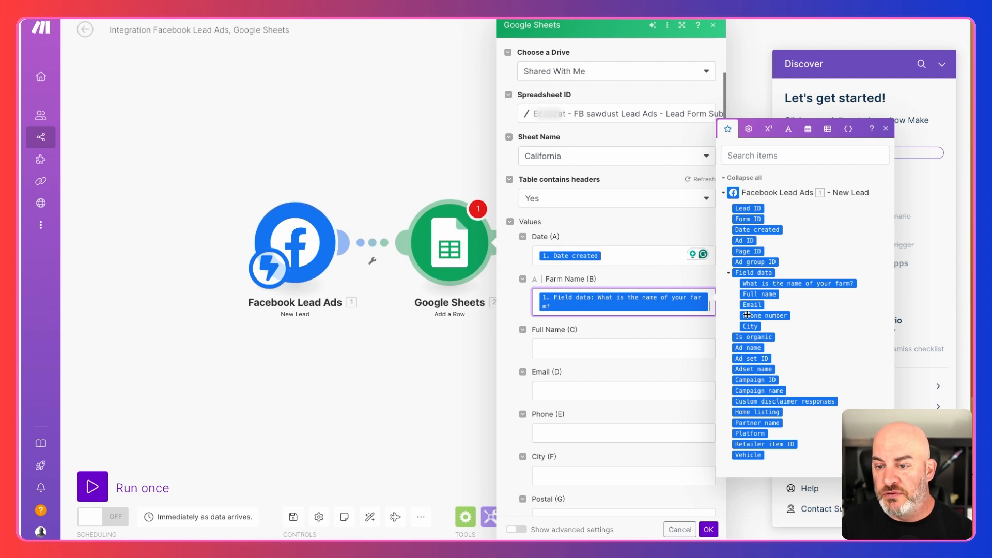
# Map the Full name form field to both the Full Name (C) and Email (D) columns.
pyautogui.scroll(-2, 593, 350)
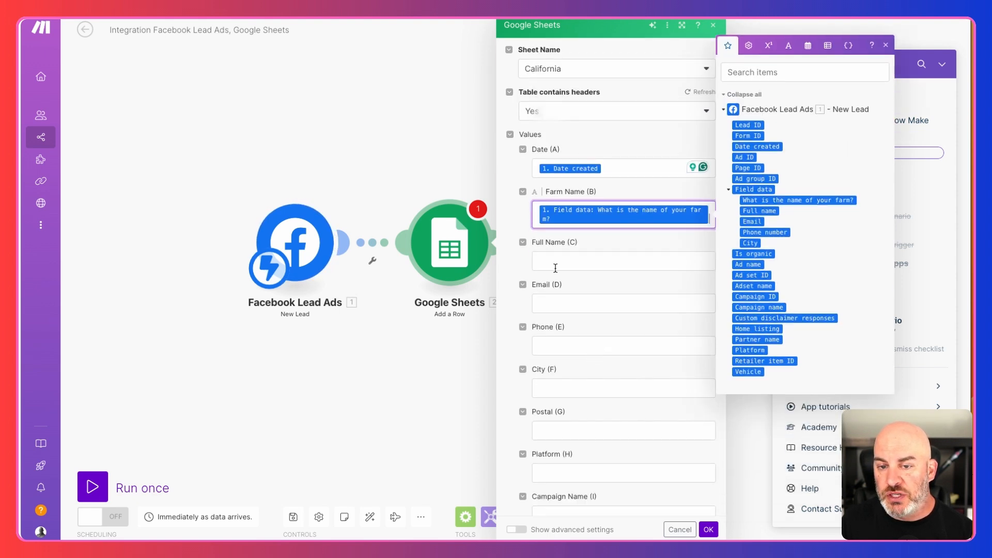
pyautogui.click(552, 268)
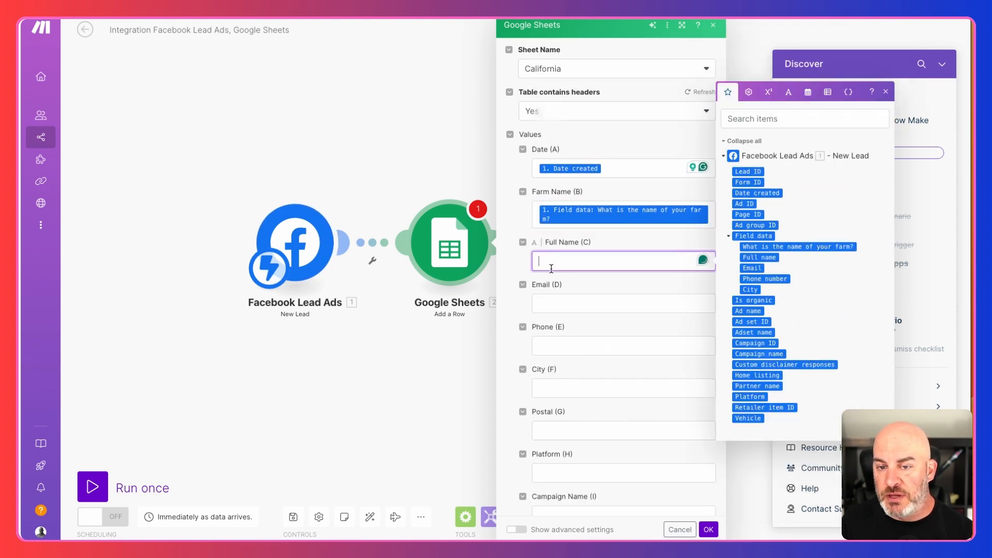
pyautogui.click(754, 261)
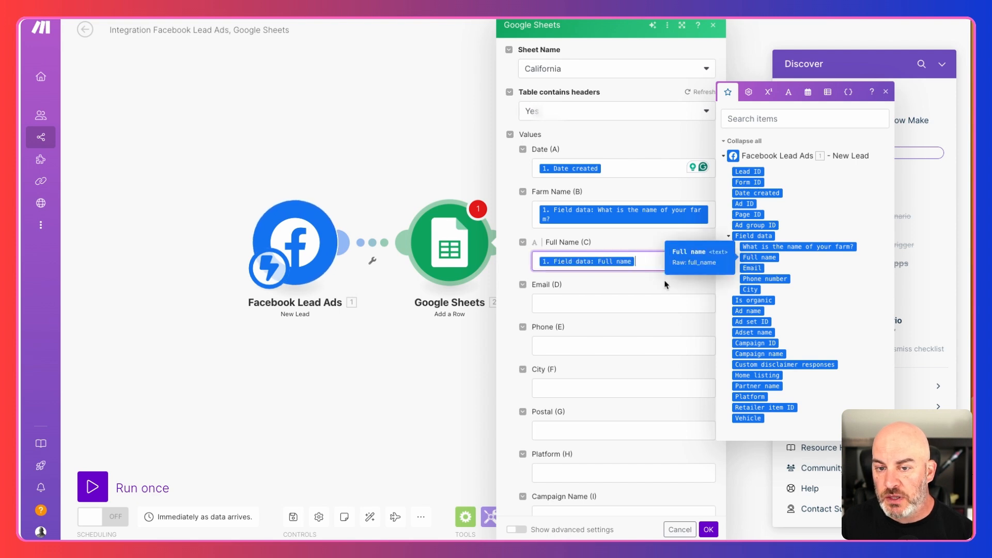
pyautogui.click(603, 303)
pyautogui.click(759, 300)
# Map Phone number to the Phone (E) column and City to the City (F) column.
pyautogui.scroll(-2, 631, 336)
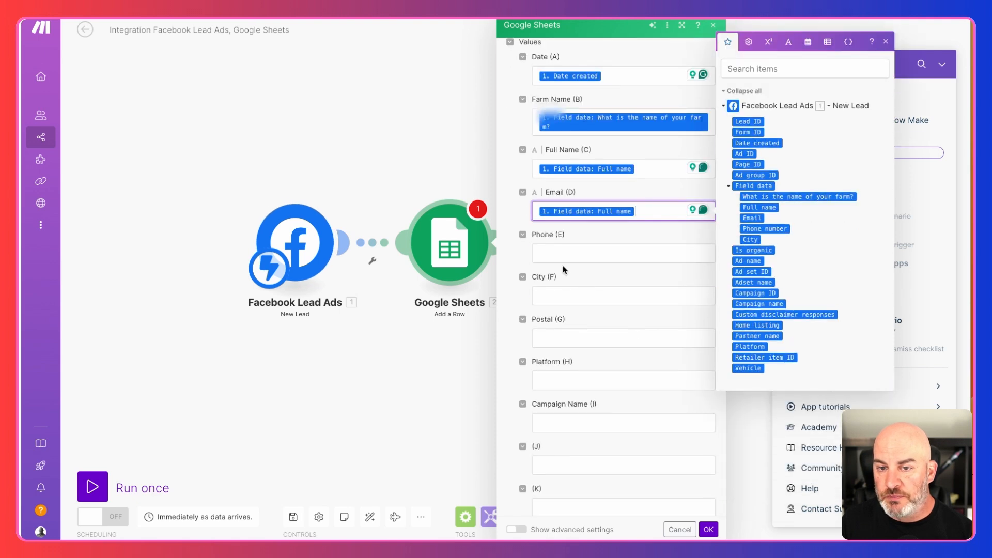
pyautogui.click(560, 254)
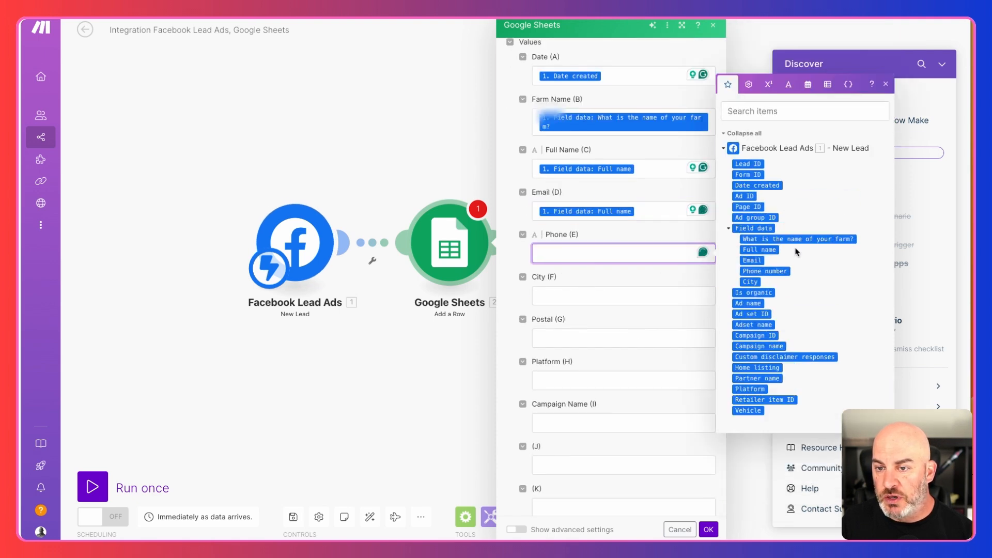
pyautogui.moveTo(761, 270); pyautogui.dragTo(600, 254)
pyautogui.click(551, 300)
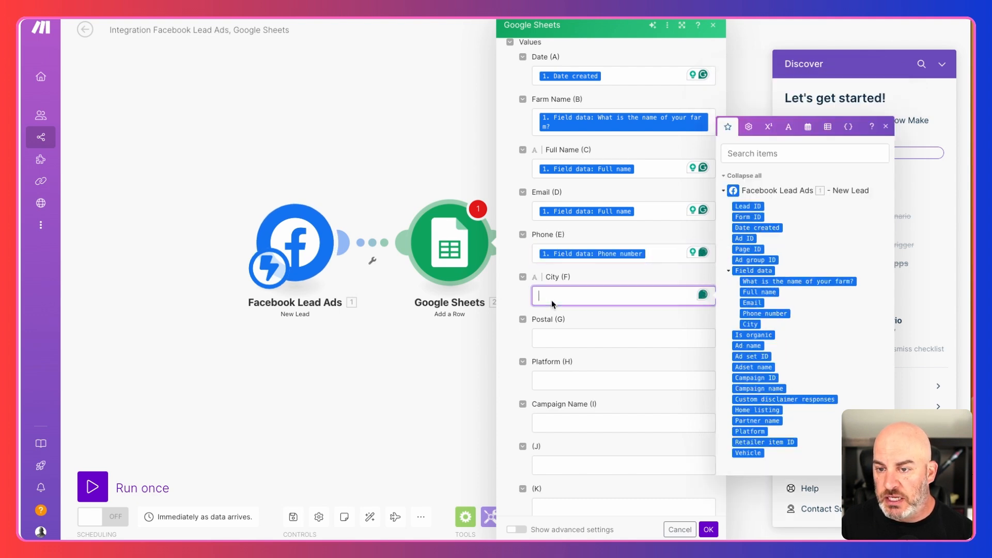
pyautogui.click(748, 324)
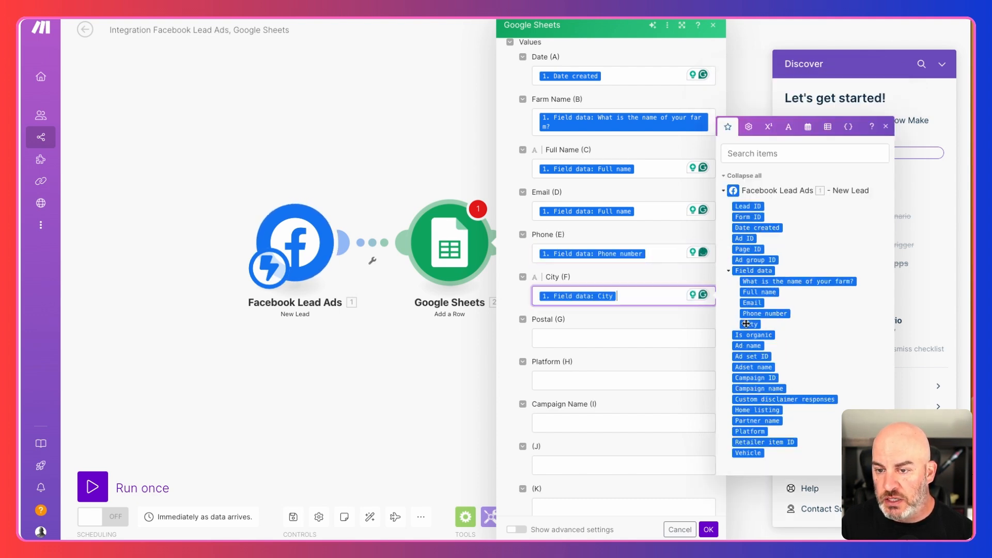
# Map Platform to the Platform (H) column and Campaign name to the Campaign Name (I) column, and accept the Google Sheets module settings.
pyautogui.scroll(-3, 568, 290)
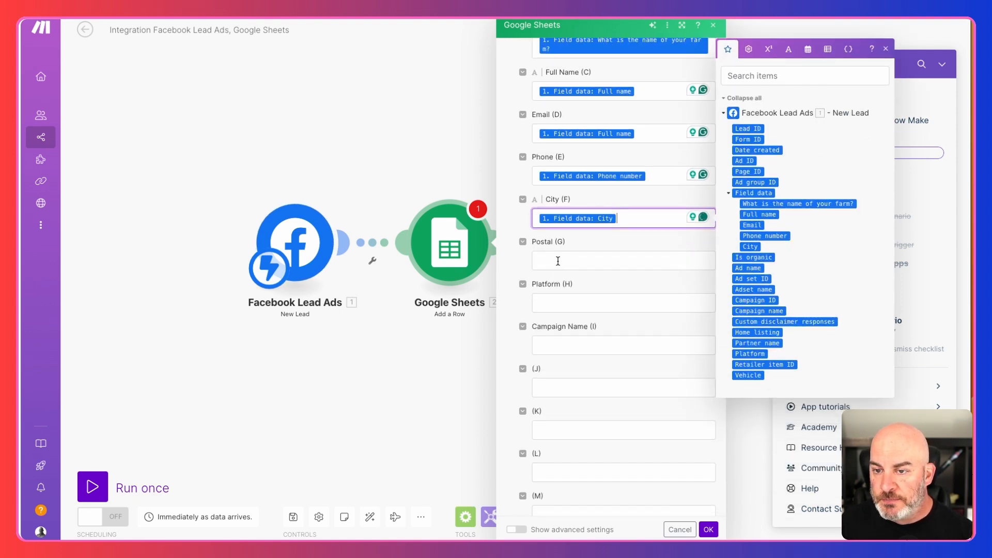
pyautogui.click(555, 300)
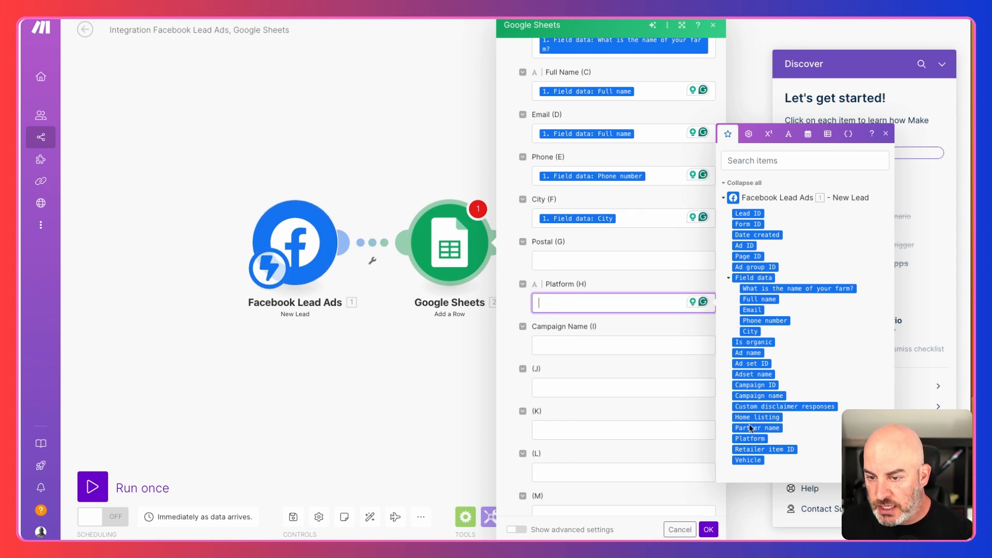
pyautogui.click(742, 444)
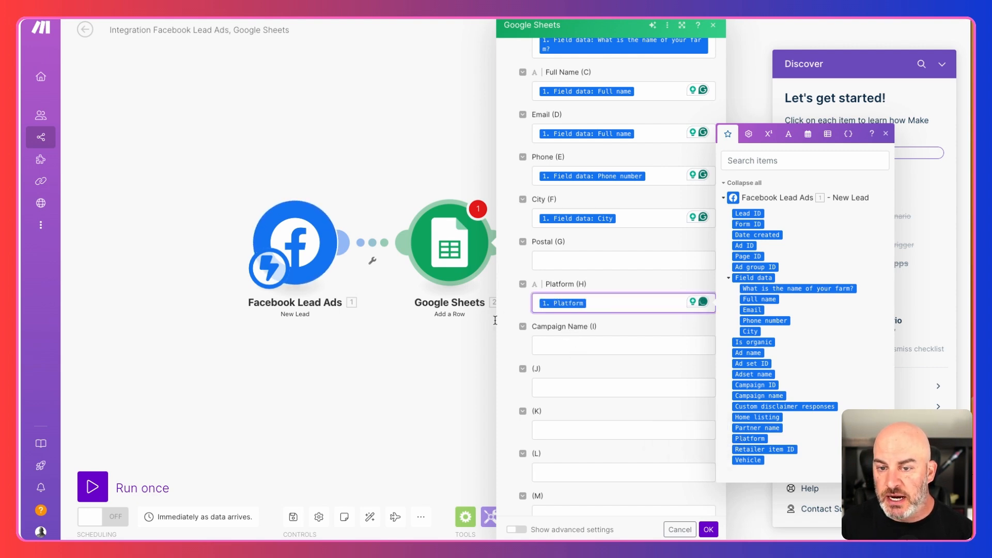
pyautogui.scroll(-1, 497, 324)
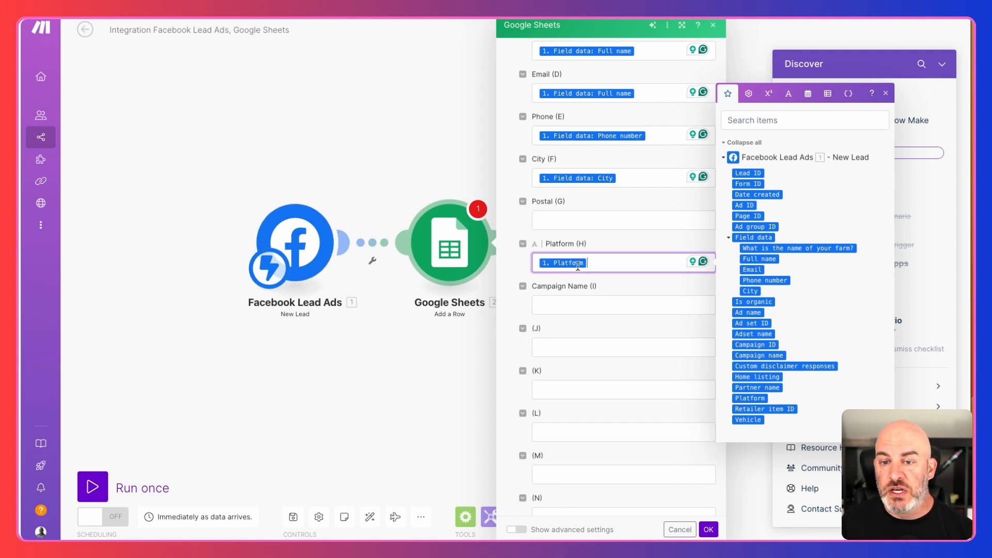
pyautogui.click(580, 299)
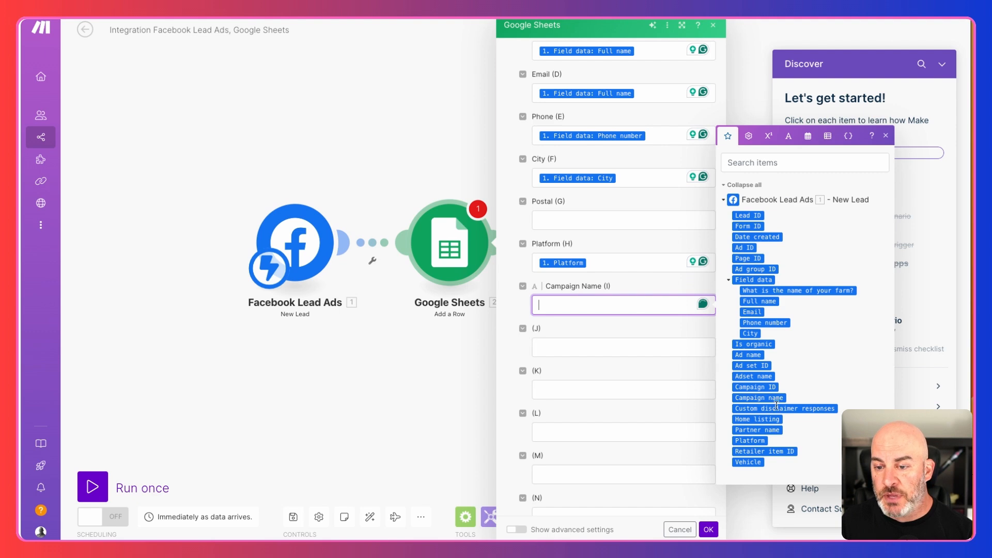
pyautogui.click(761, 402)
pyautogui.click(761, 401)
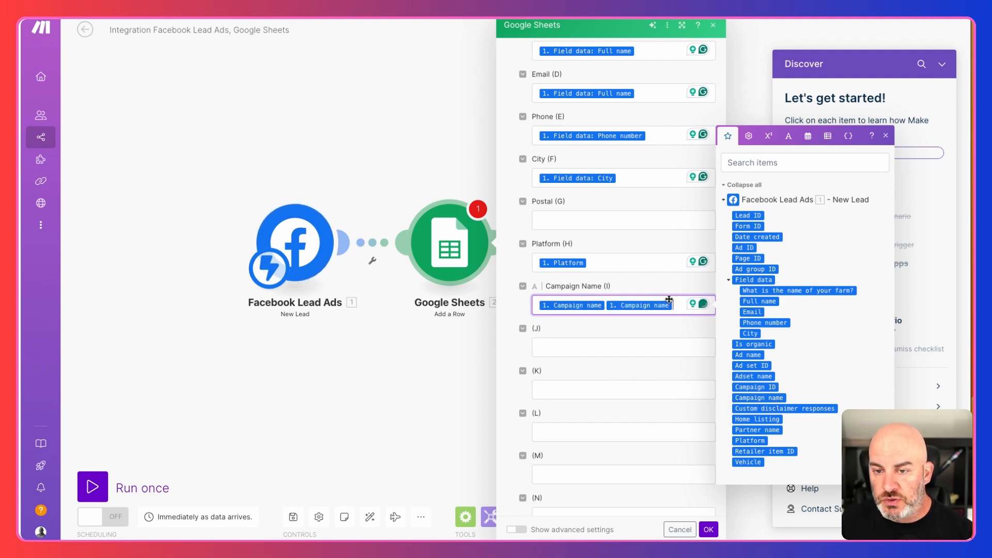
pyautogui.press('BackSpace')
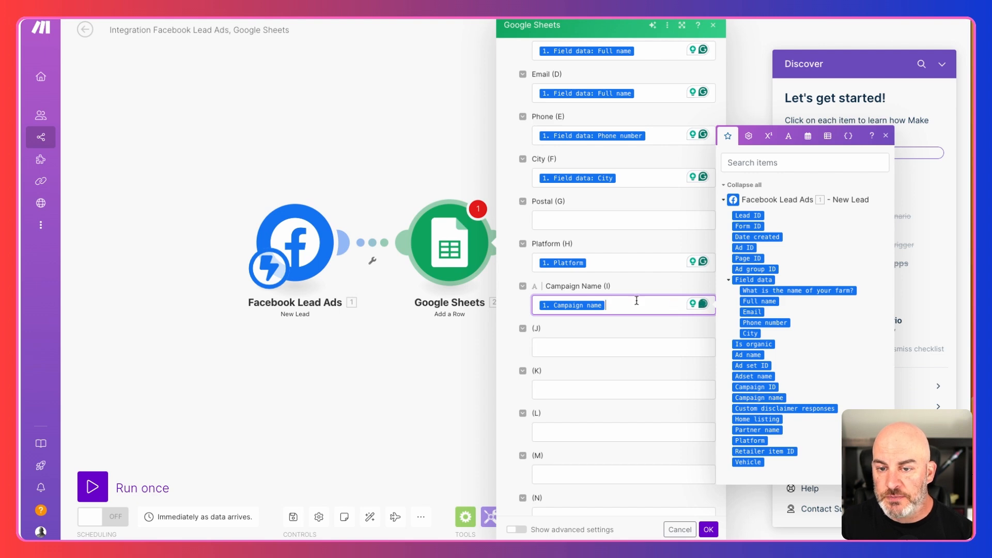
pyautogui.click(511, 316)
pyautogui.scroll(-10, 512, 317)
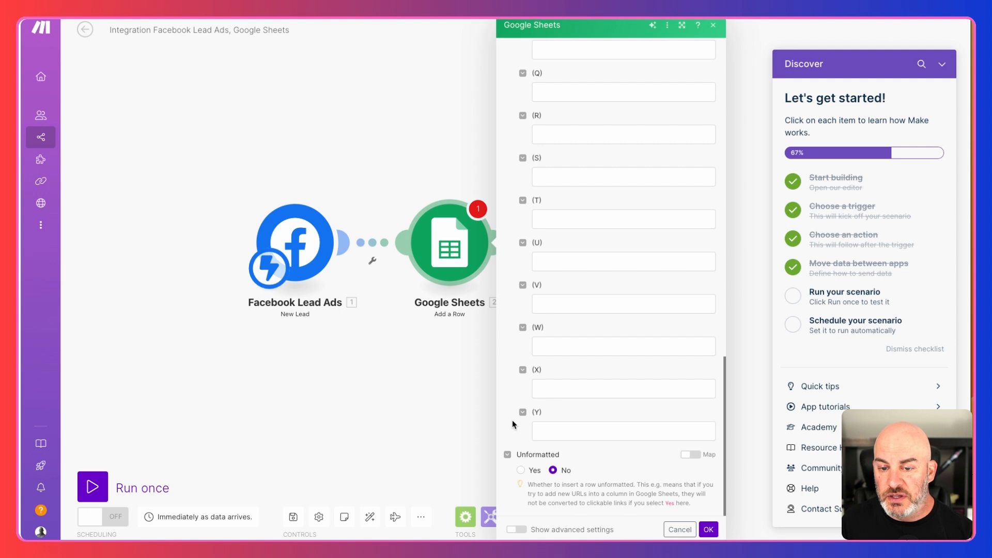
pyautogui.click(709, 530)
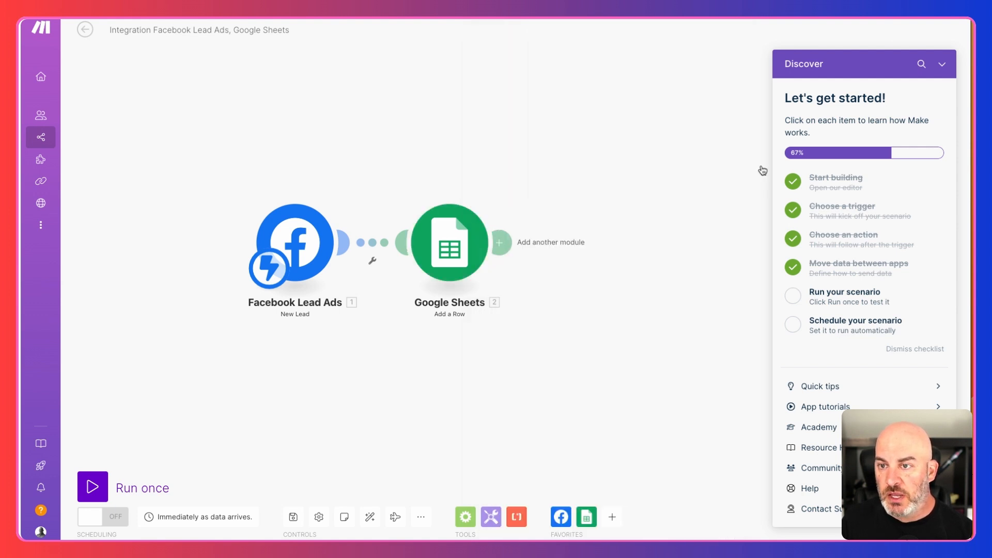
# Confirm the Facebook Lead Ads trigger's schedule as Immediately and save the scenario.
pyautogui.click(942, 64)
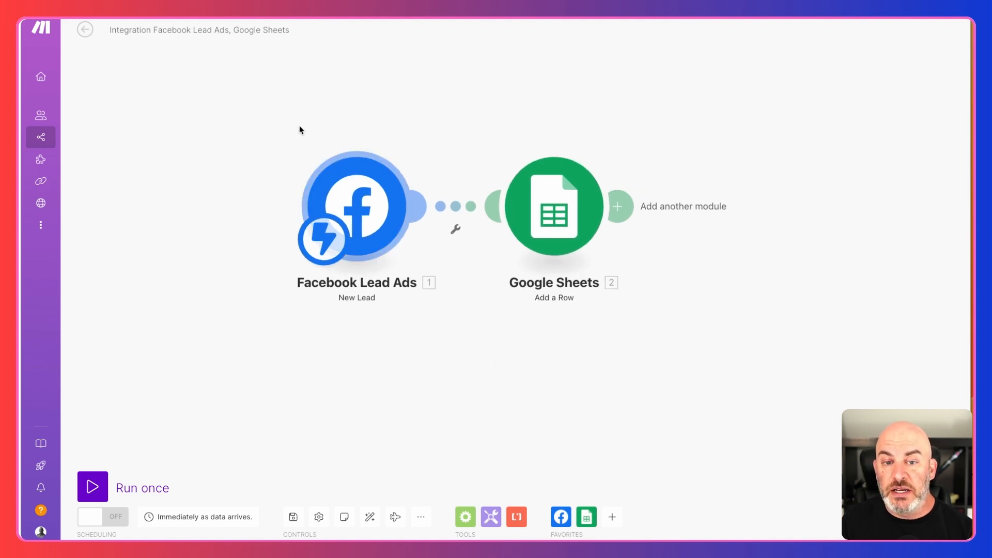
pyautogui.click(325, 231)
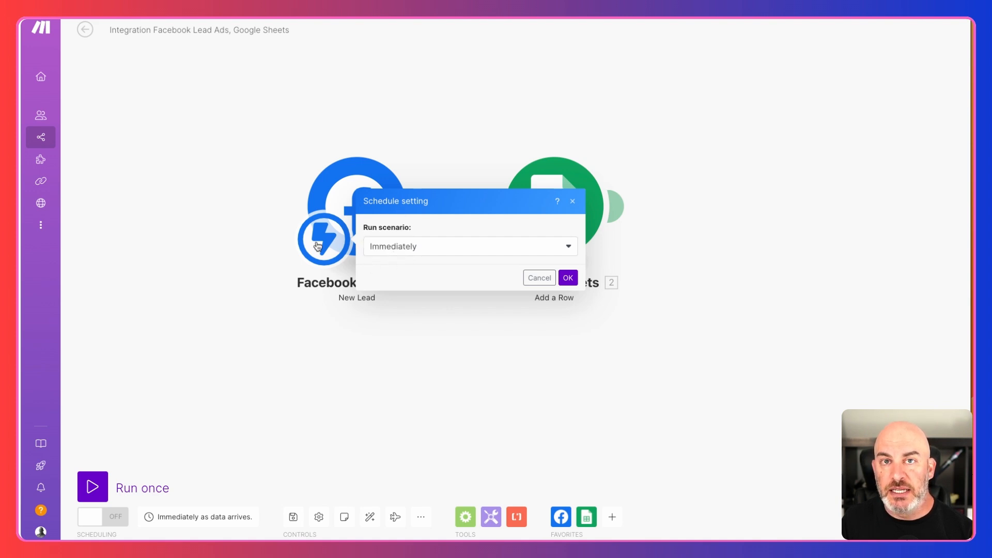
pyautogui.click(567, 279)
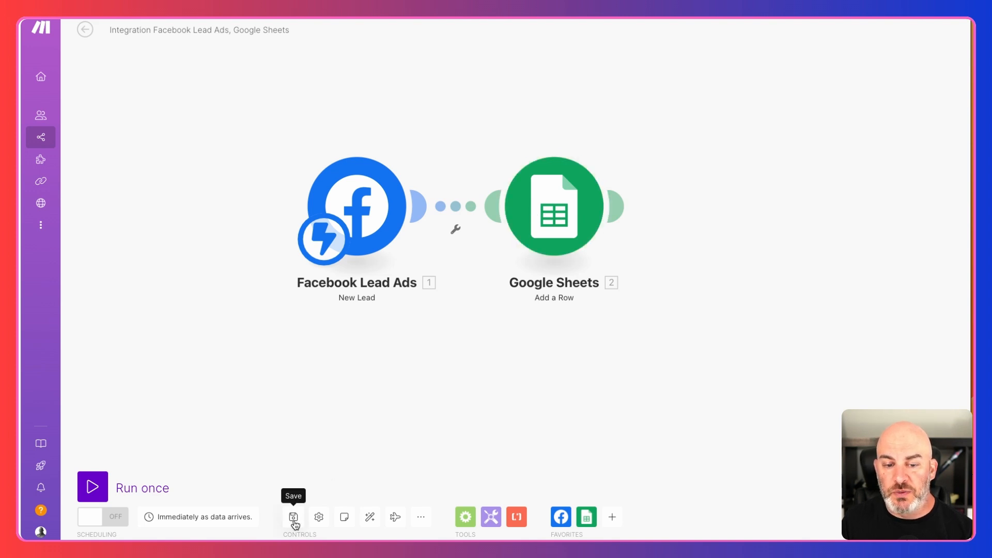
pyautogui.click(294, 519)
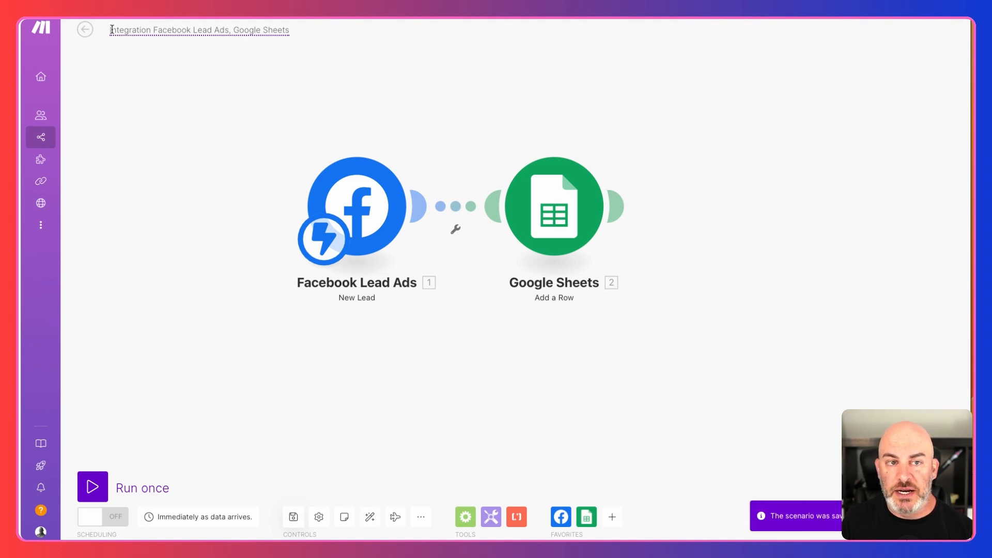
# Keep the scenario name Integration Facebook Lead Ads, Google Sheets and save the scenario.
pyautogui.click(191, 32)
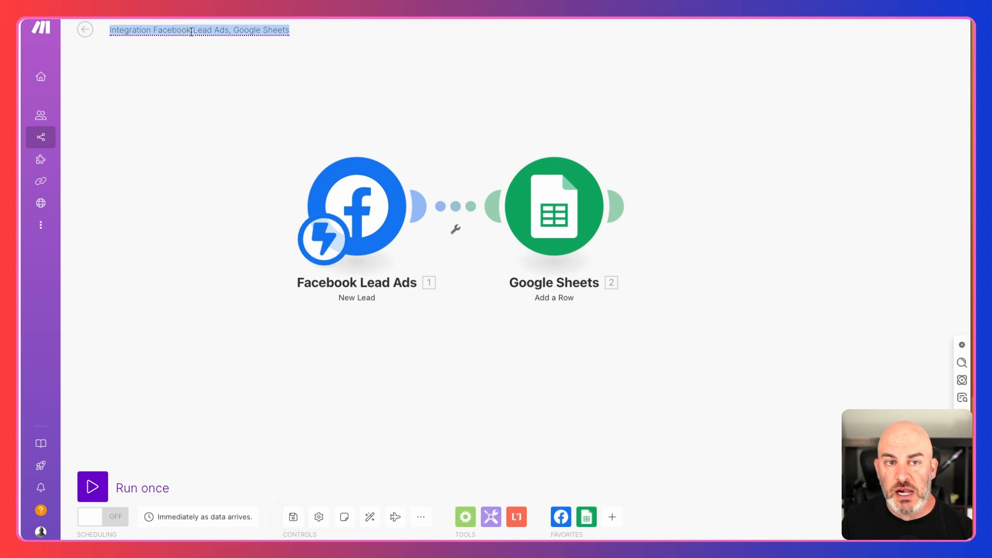
pyautogui.click(156, 31)
pyautogui.click(296, 523)
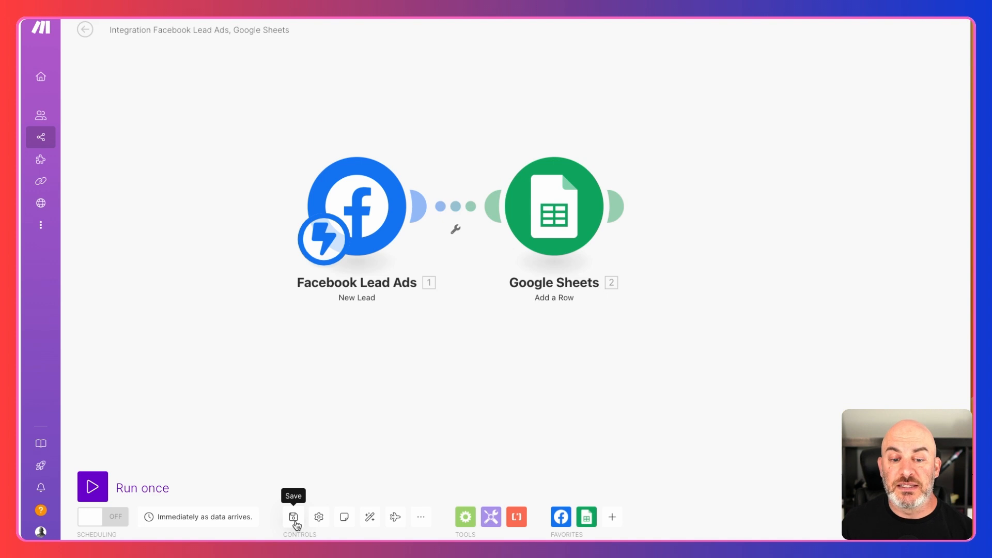
# Turn the scenario's scheduling on and back off.
pyautogui.click(114, 520)
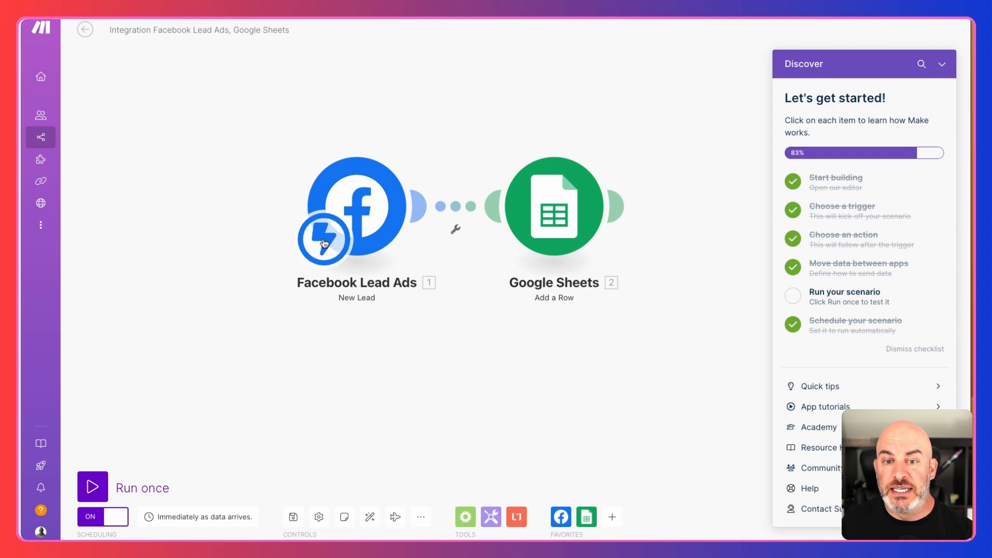
pyautogui.click(92, 519)
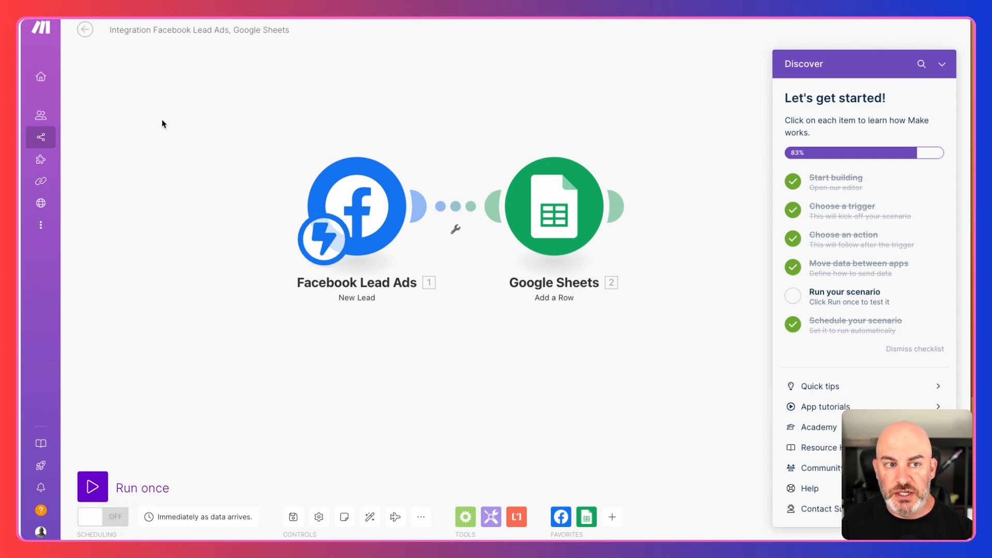
# Open the organization overview, dismiss the feedback survey, and examine the expanded Dashboard and the Active scenarios section.
pyautogui.moveTo(51, 82)
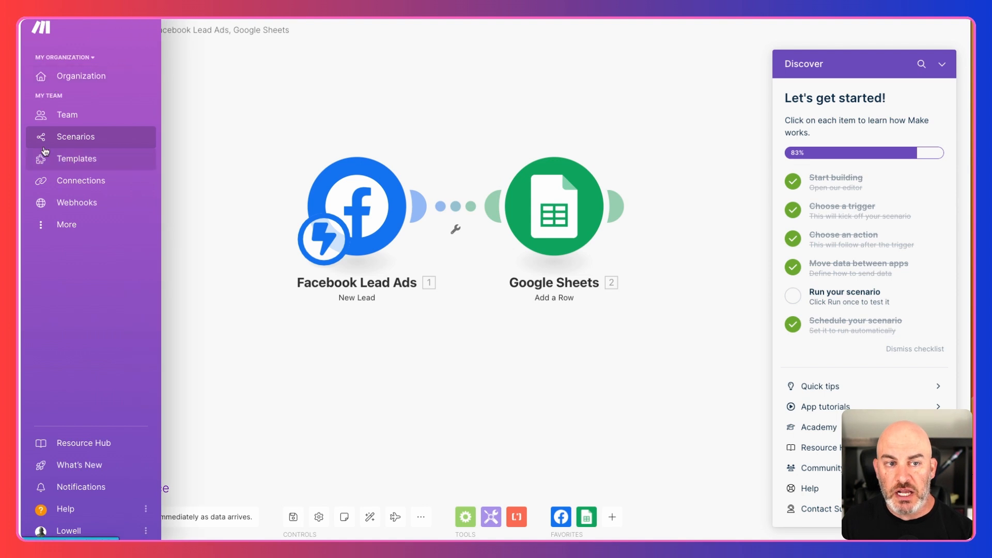
pyautogui.click(43, 78)
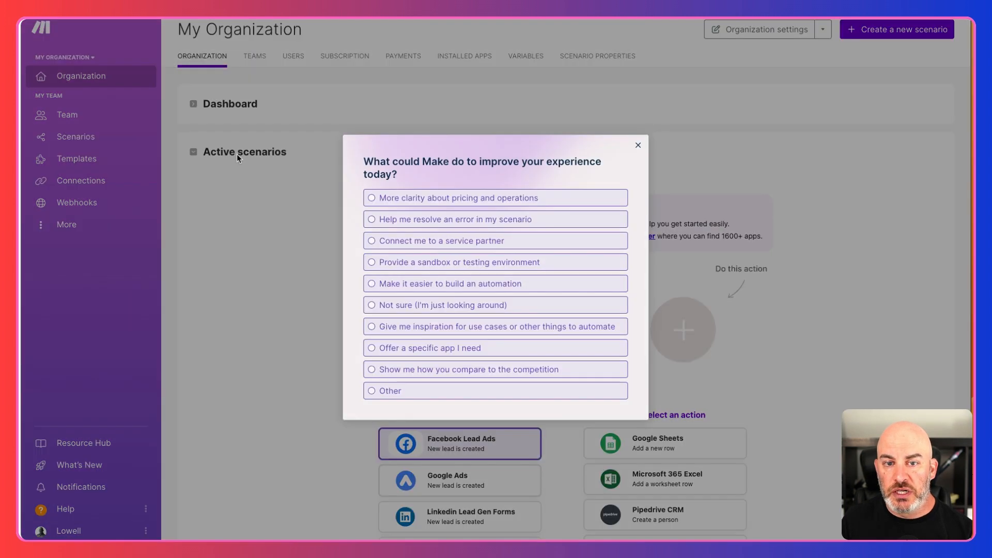
pyautogui.click(639, 145)
pyautogui.click(259, 98)
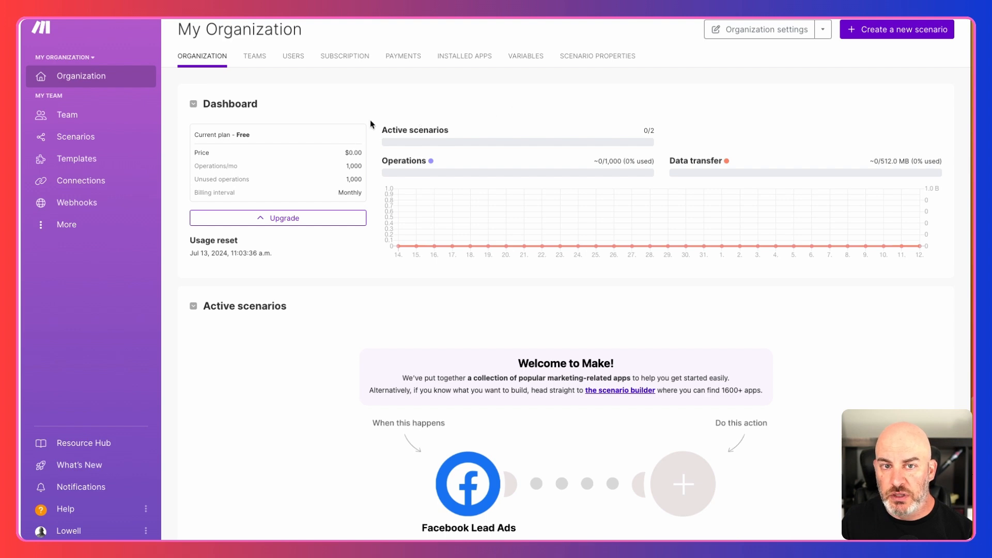
pyautogui.scroll(-3, 333, 304)
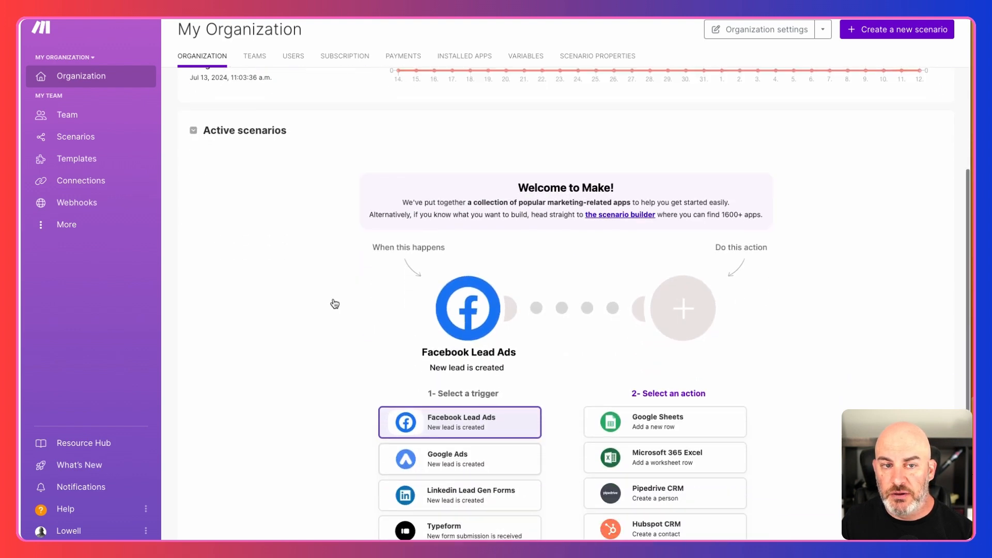
# Activate the Integration Facebook Lead Ads, Google Sheets scenario from the list of all scenarios.
pyautogui.click(82, 137)
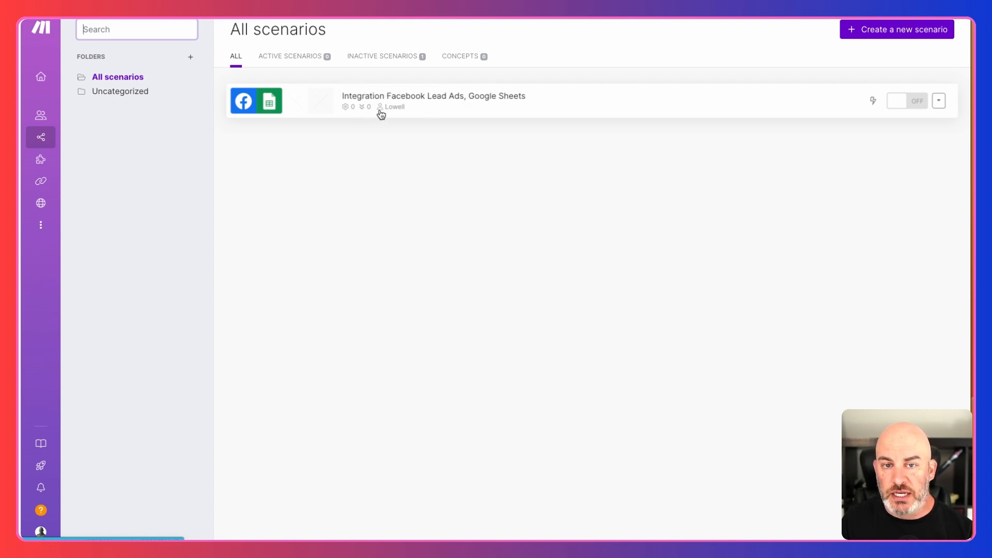
pyautogui.click(902, 106)
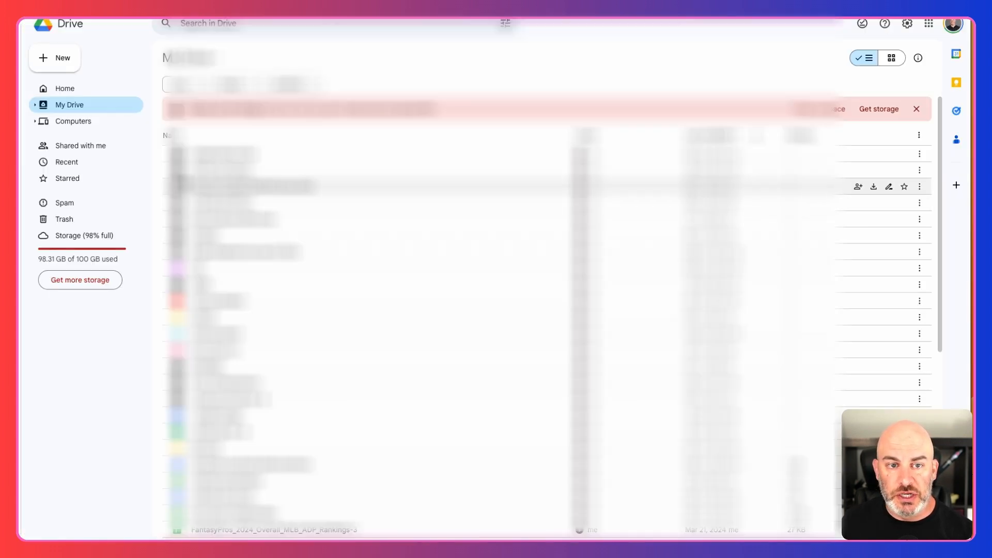
# Search Google Drive for "lead" and open the FB Sawdust Lead Ads - Lead Form Submissions spreadsheet.
pyautogui.click(380, 24)
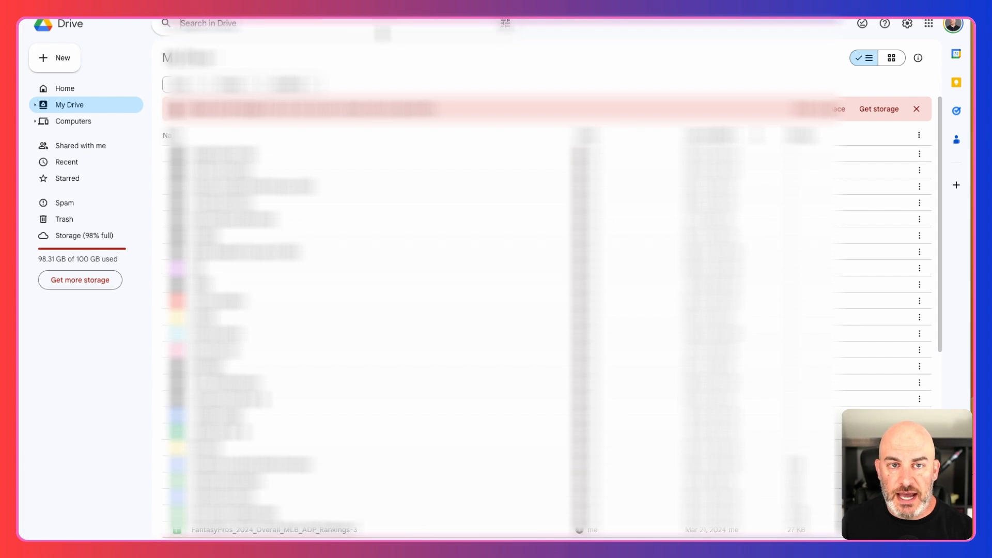
pyautogui.write('lead')
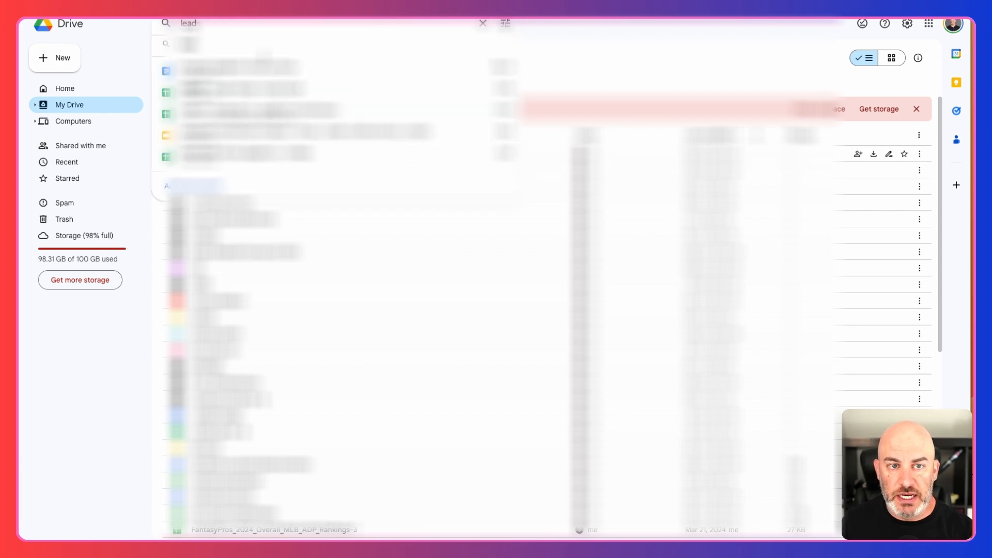
pyautogui.click(210, 92)
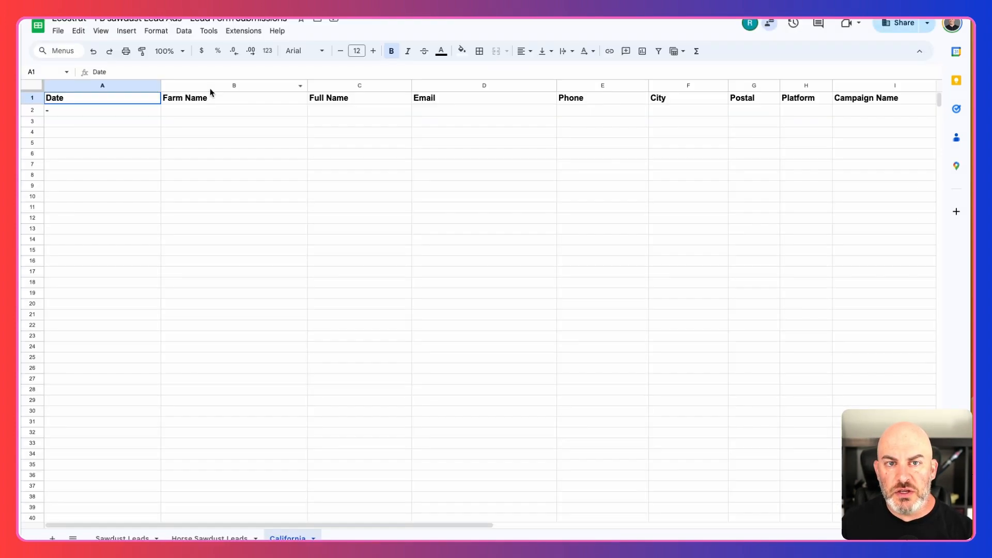
# Examine the California sheet's column headers from Date through Campaign Name.
pyautogui.click(87, 134)
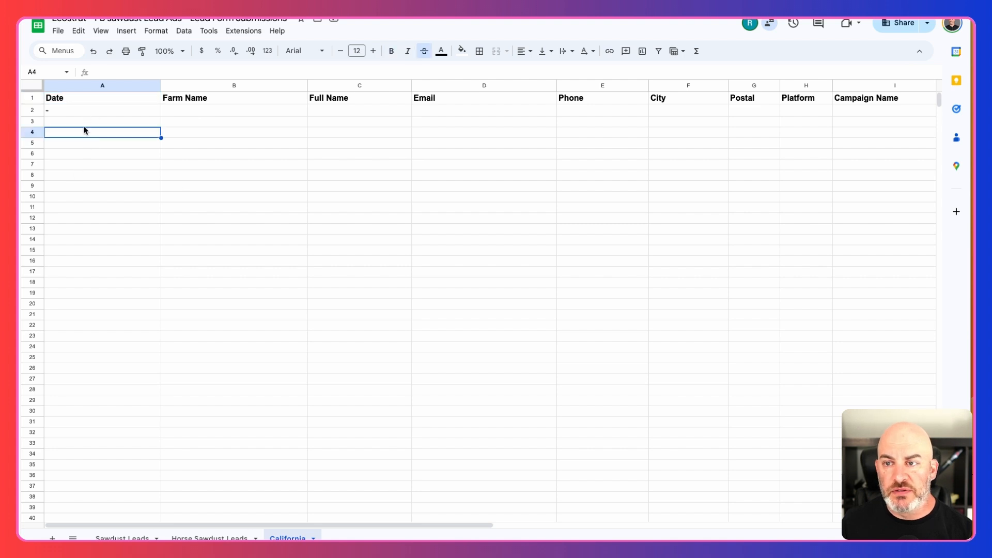
pyautogui.click(85, 103)
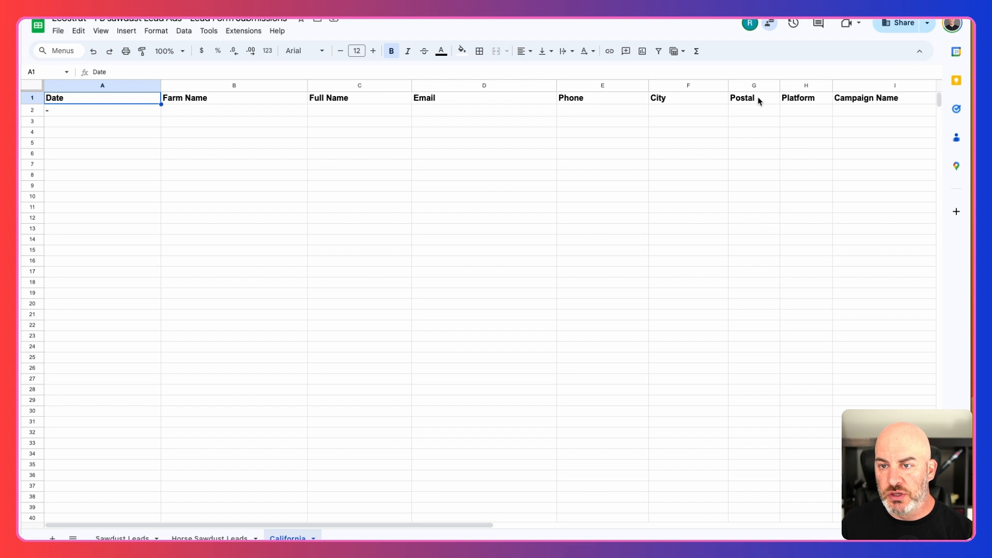
pyautogui.hscroll(10, 758, 98)
pyautogui.hscroll(-5, 753, 100)
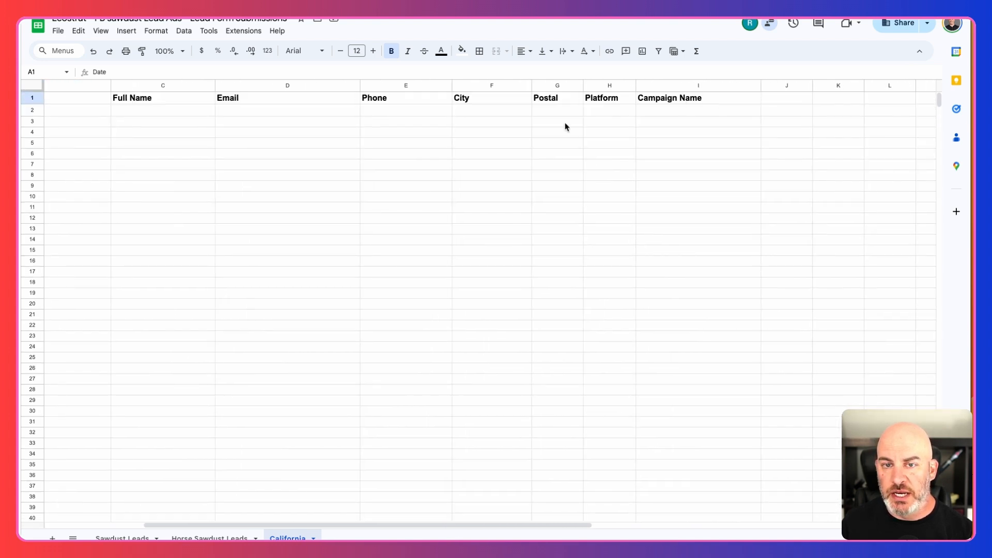
pyautogui.hscroll(-5, 565, 127)
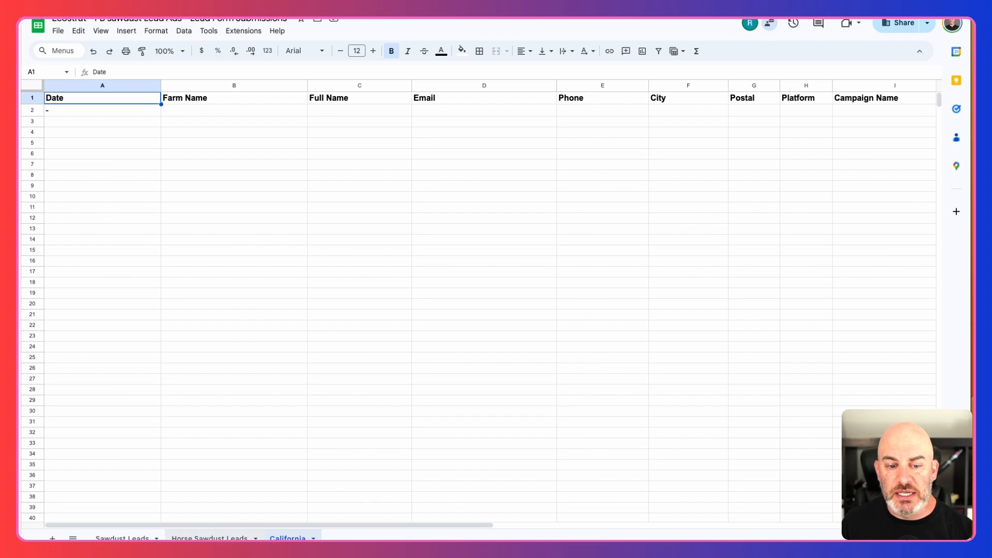
# Open the Horse Sawdust Leads sheet and examine how its columns from Date to Campaign Name are filled for each lead.
pyautogui.click(210, 538)
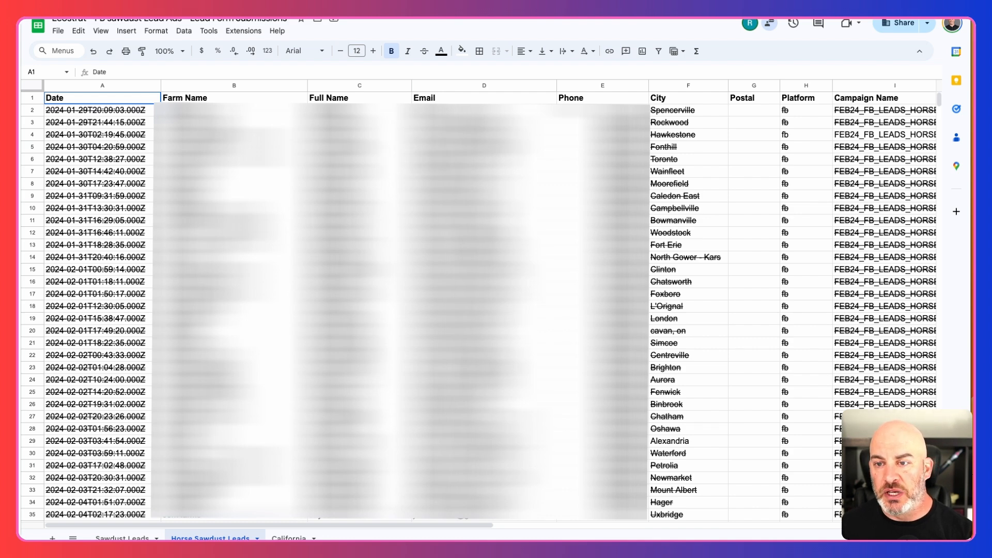
pyautogui.hscroll(2, 490, 300)
pyautogui.hscroll(-2, 490, 299)
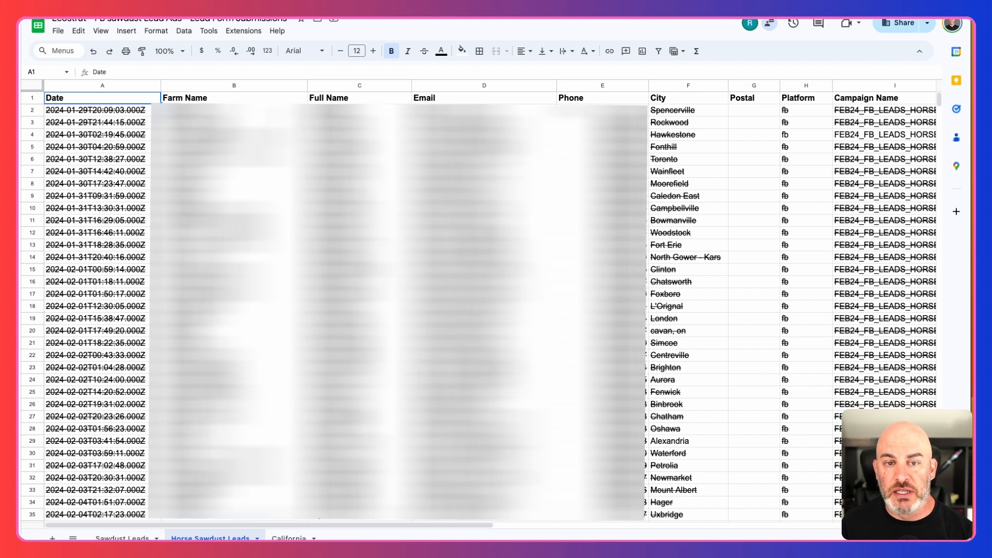
pyautogui.hscroll(5, 745, 128)
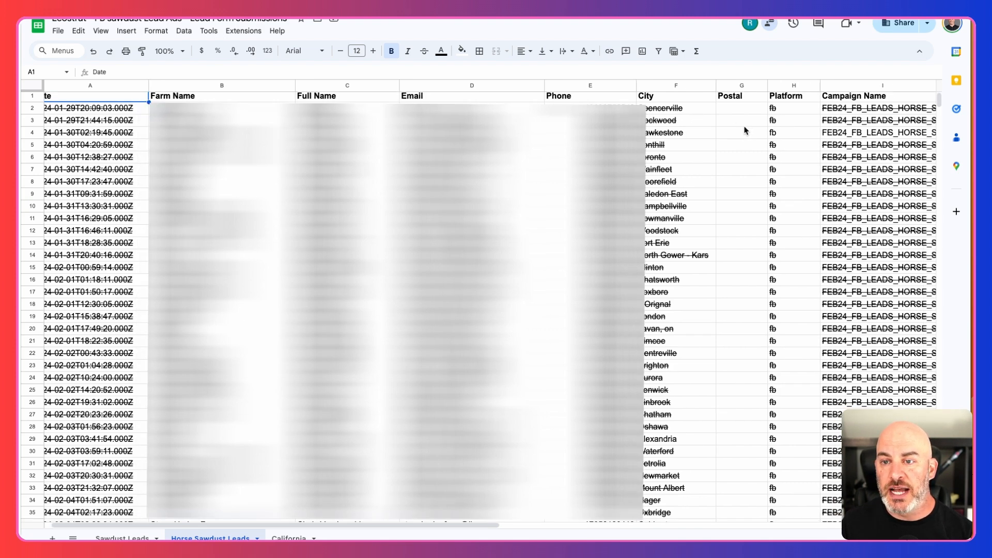
pyautogui.hscroll(-5, 666, 154)
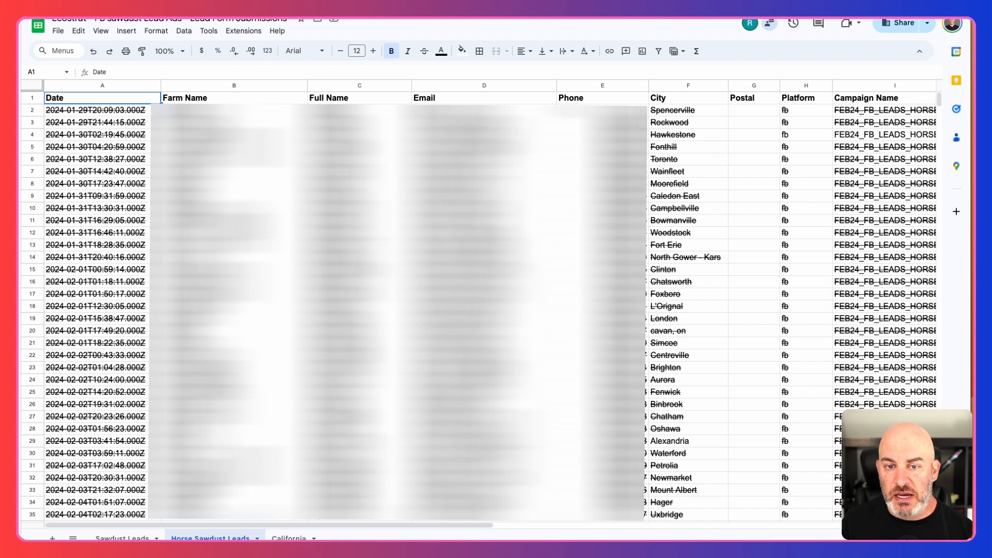
pyautogui.hscroll(3, 490, 304)
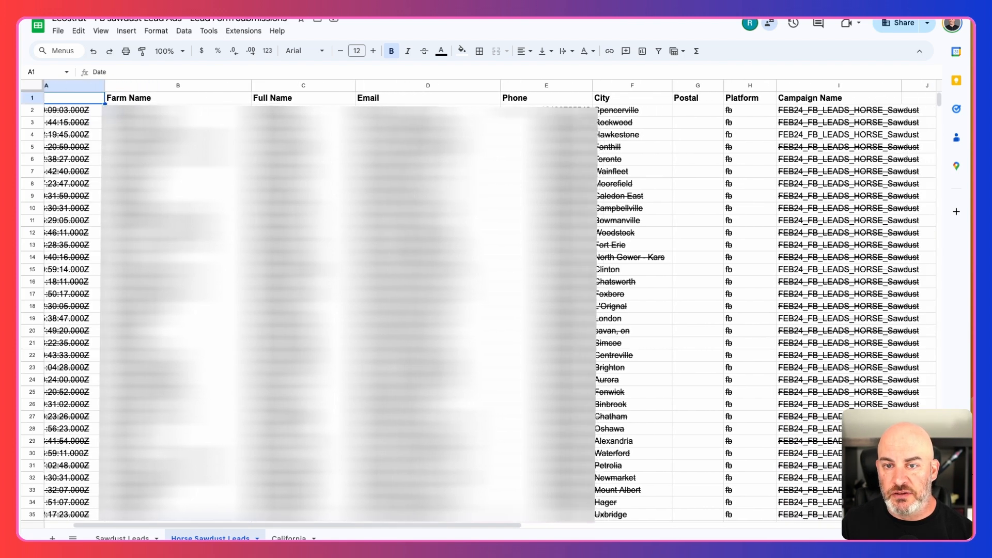
pyautogui.hscroll(3, 690, 148)
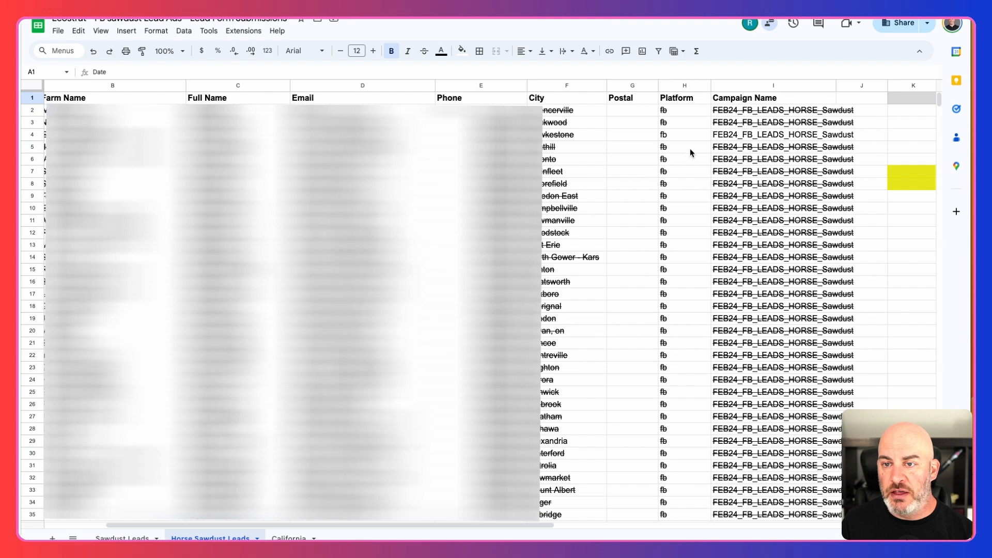
pyautogui.hscroll(4, 690, 148)
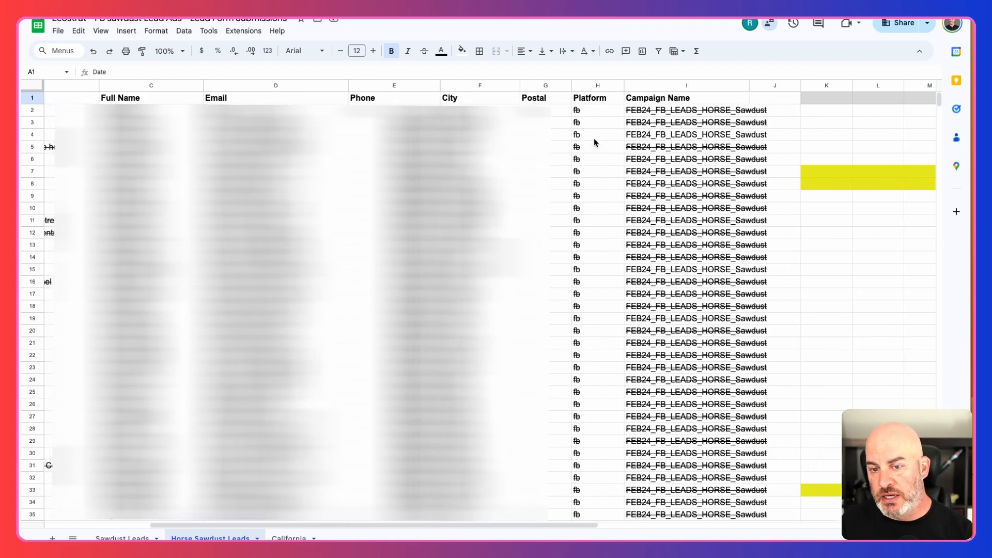
pyautogui.hscroll(-1, 594, 138)
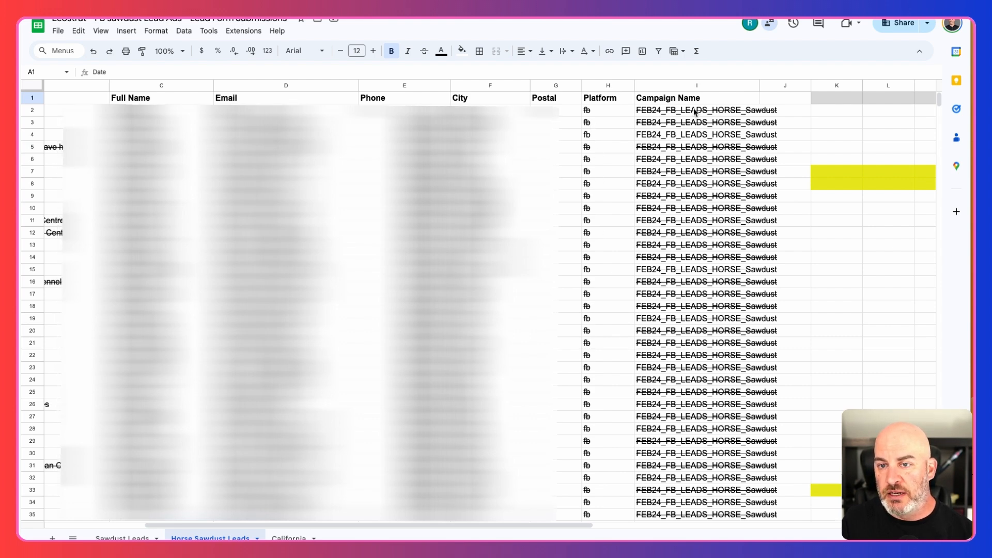
pyautogui.hscroll(-8, 715, 140)
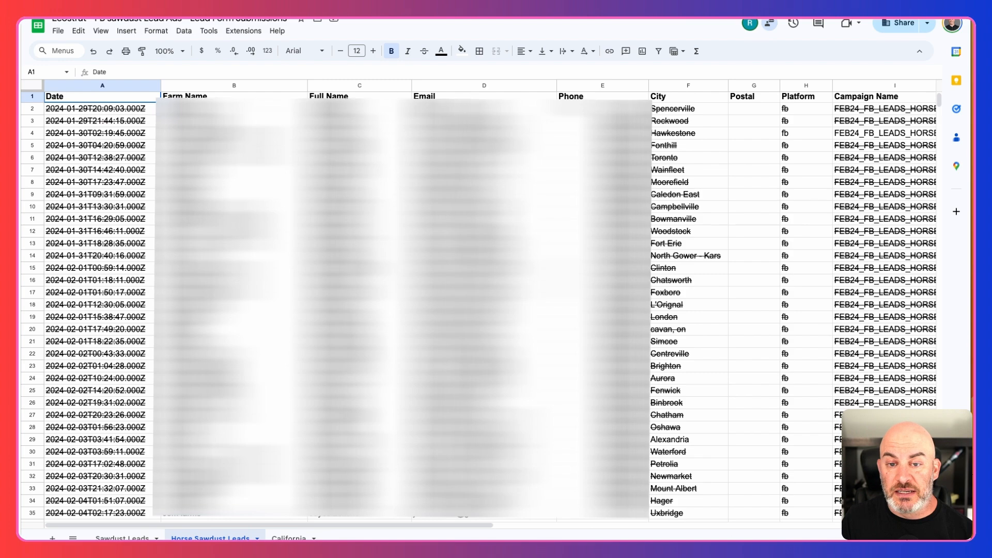
# Look through the lead rows of the Horse Sawdust Leads sheet and return to the California sheet.
pyautogui.scroll(-3, 691, 150)
pyautogui.scroll(-12, 481, 305)
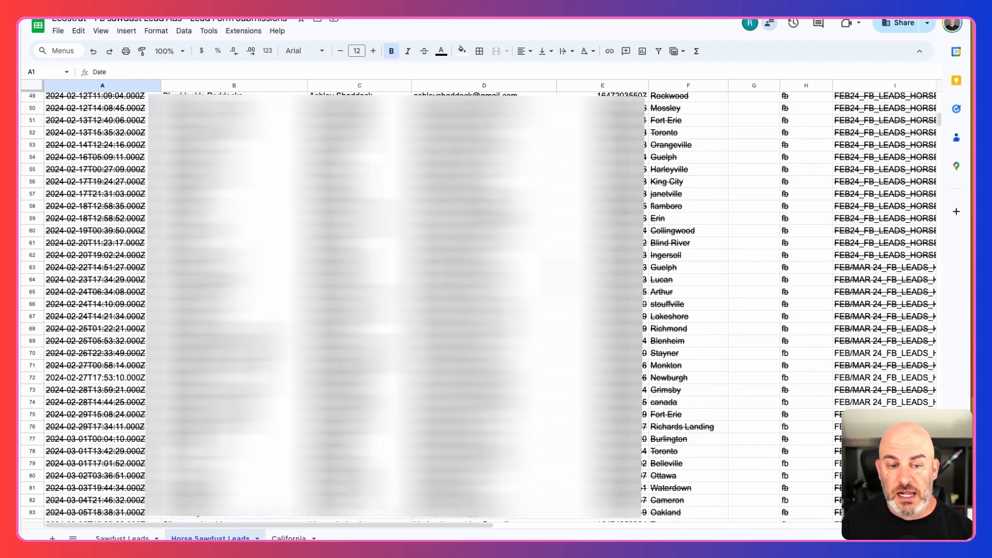
pyautogui.scroll(12, 480, 305)
pyautogui.scroll(3, 481, 305)
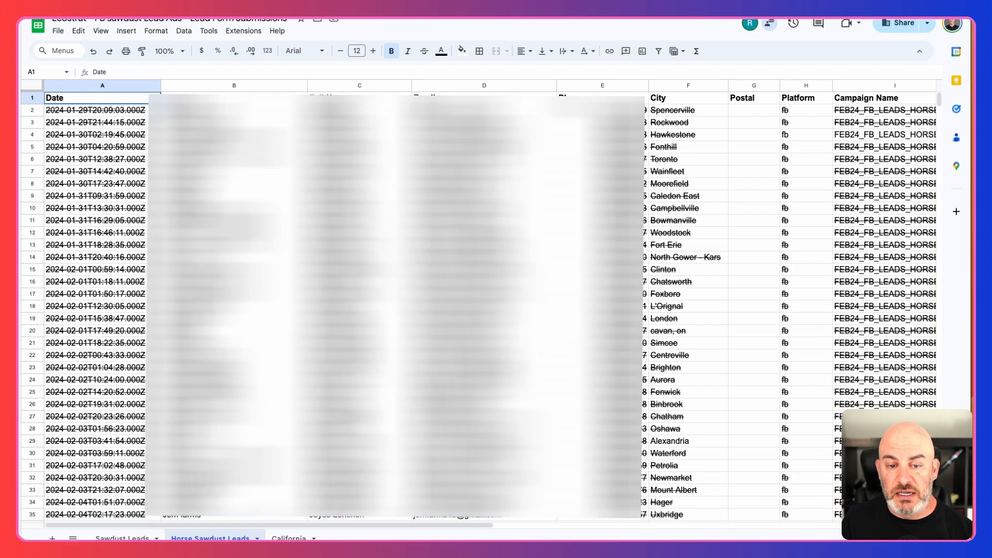
pyautogui.click(288, 537)
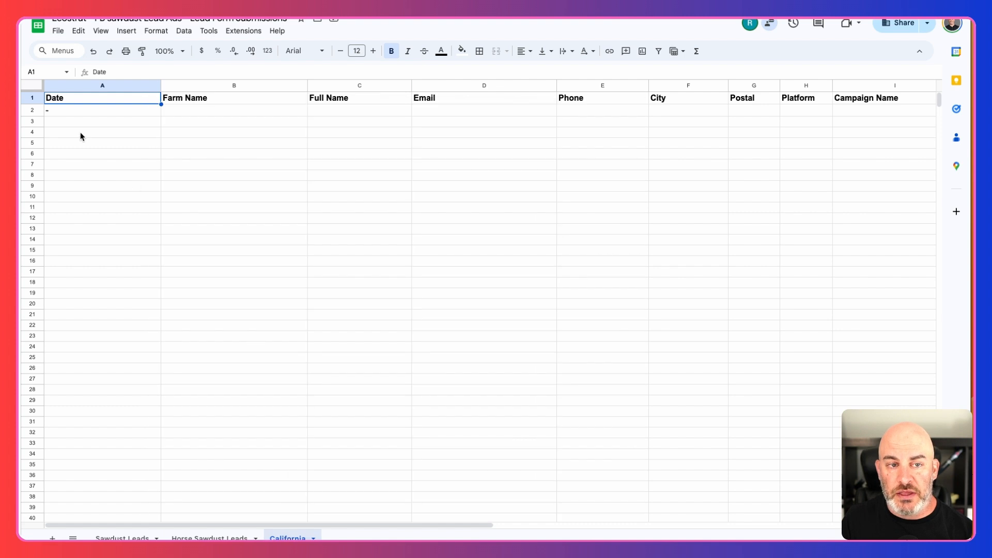